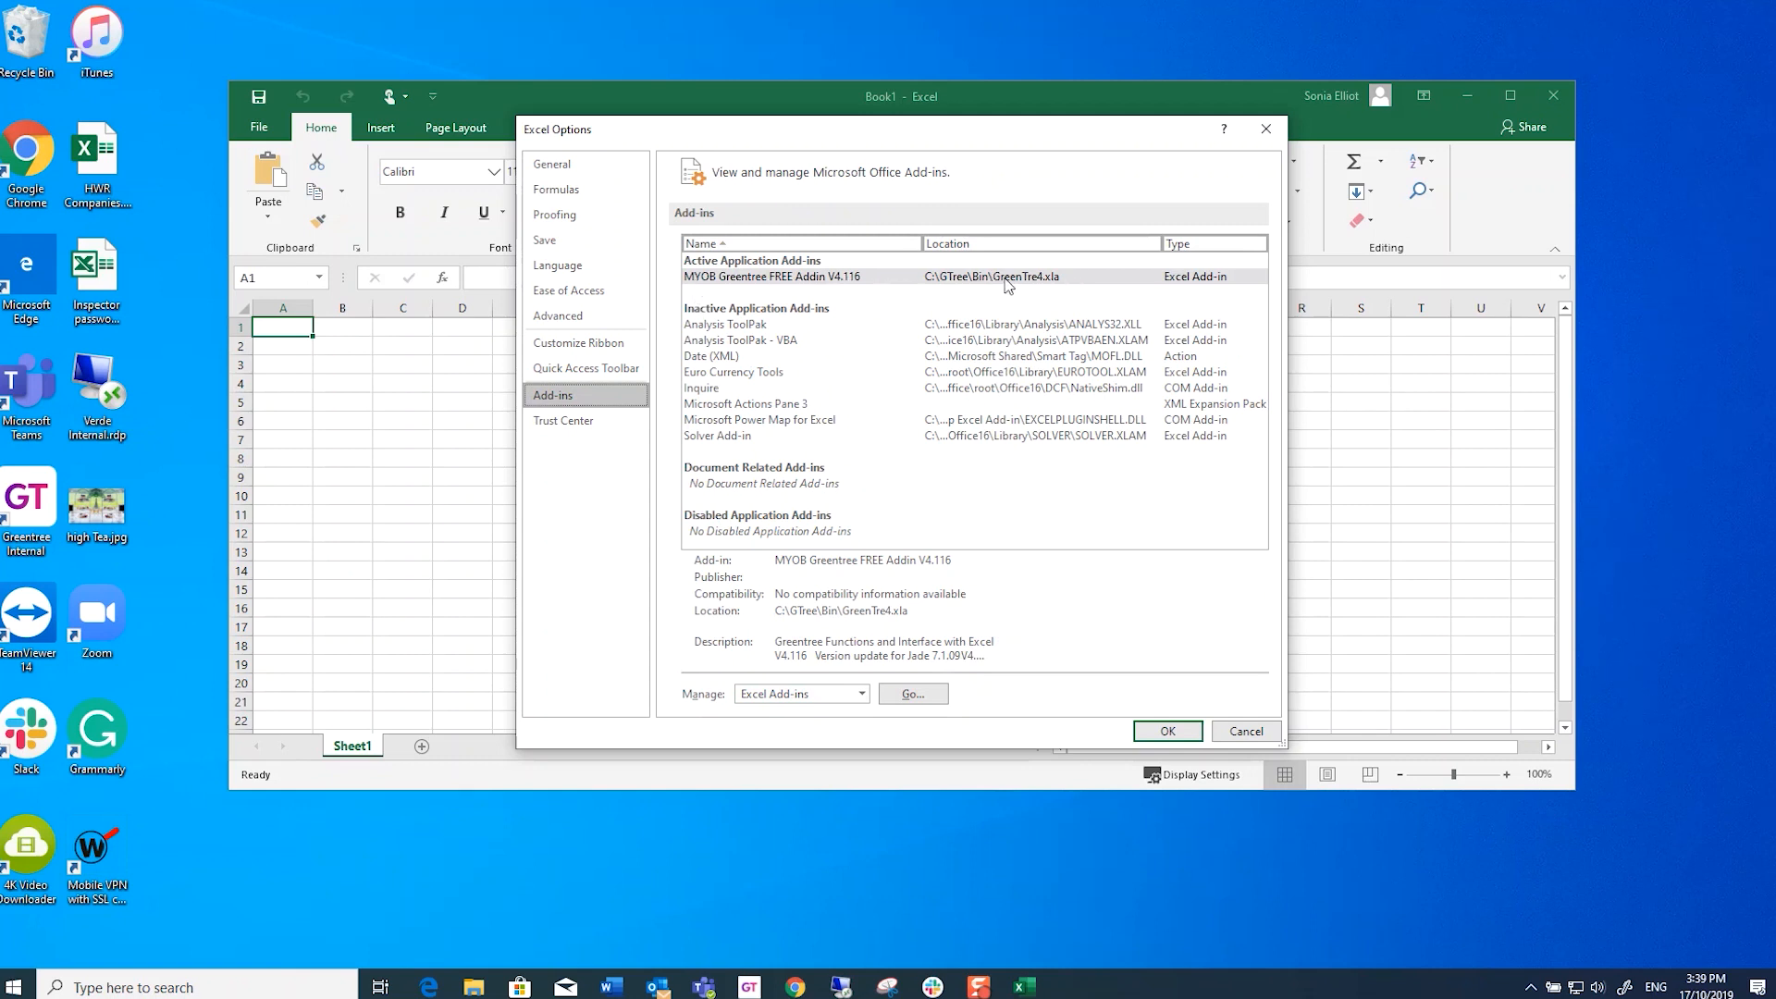
Step: Deactivate the MYOB Greentree FREE Addin V4.116 in the Excel add-ins list and close Excel
left_click(913, 694)
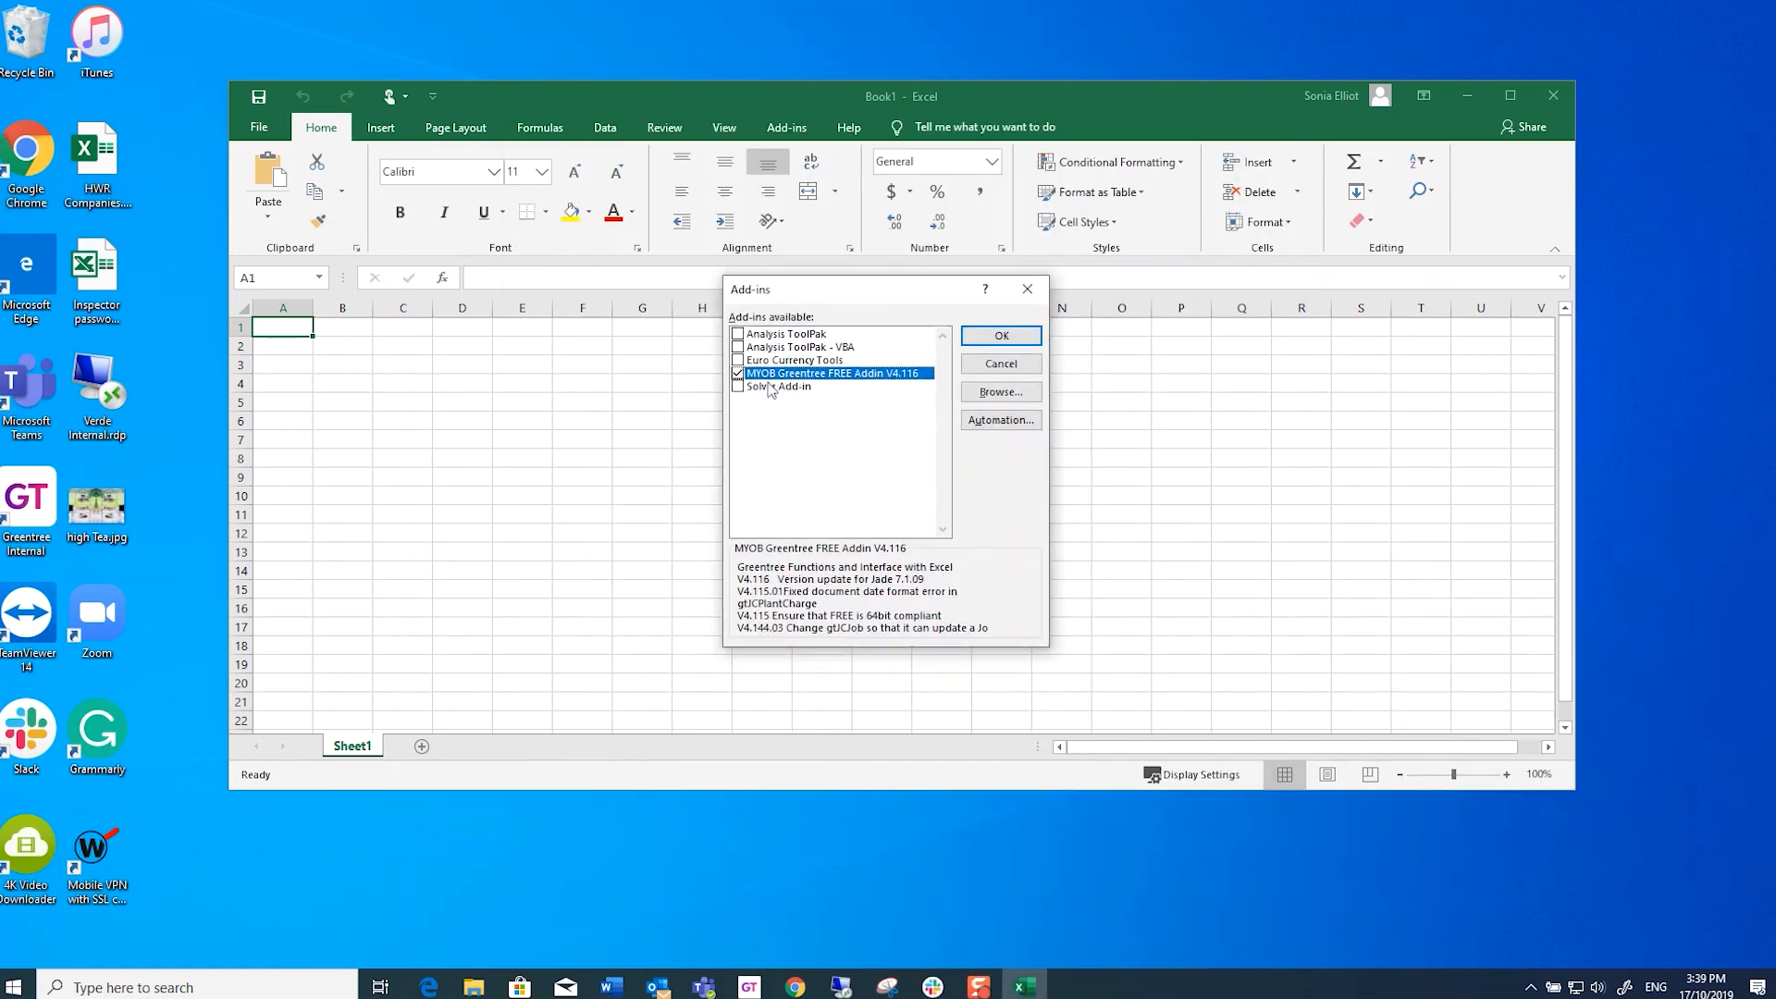
left_click(737, 373)
left_click(997, 340)
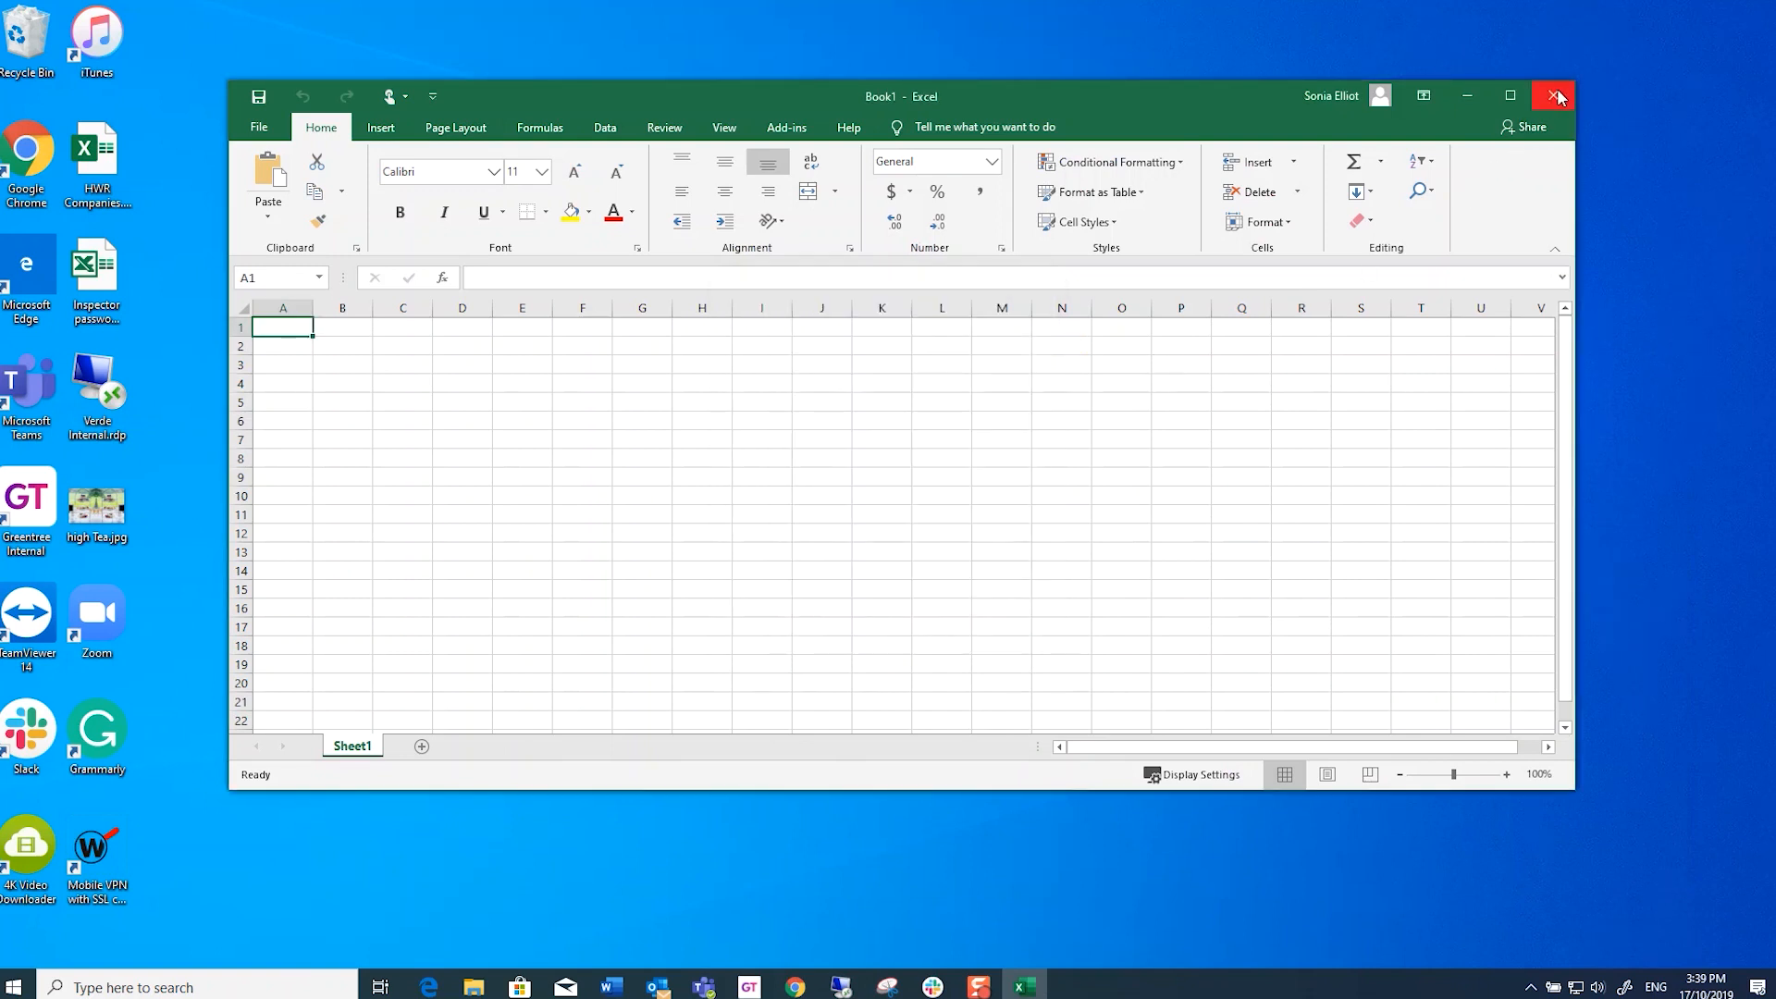
left_click(1555, 97)
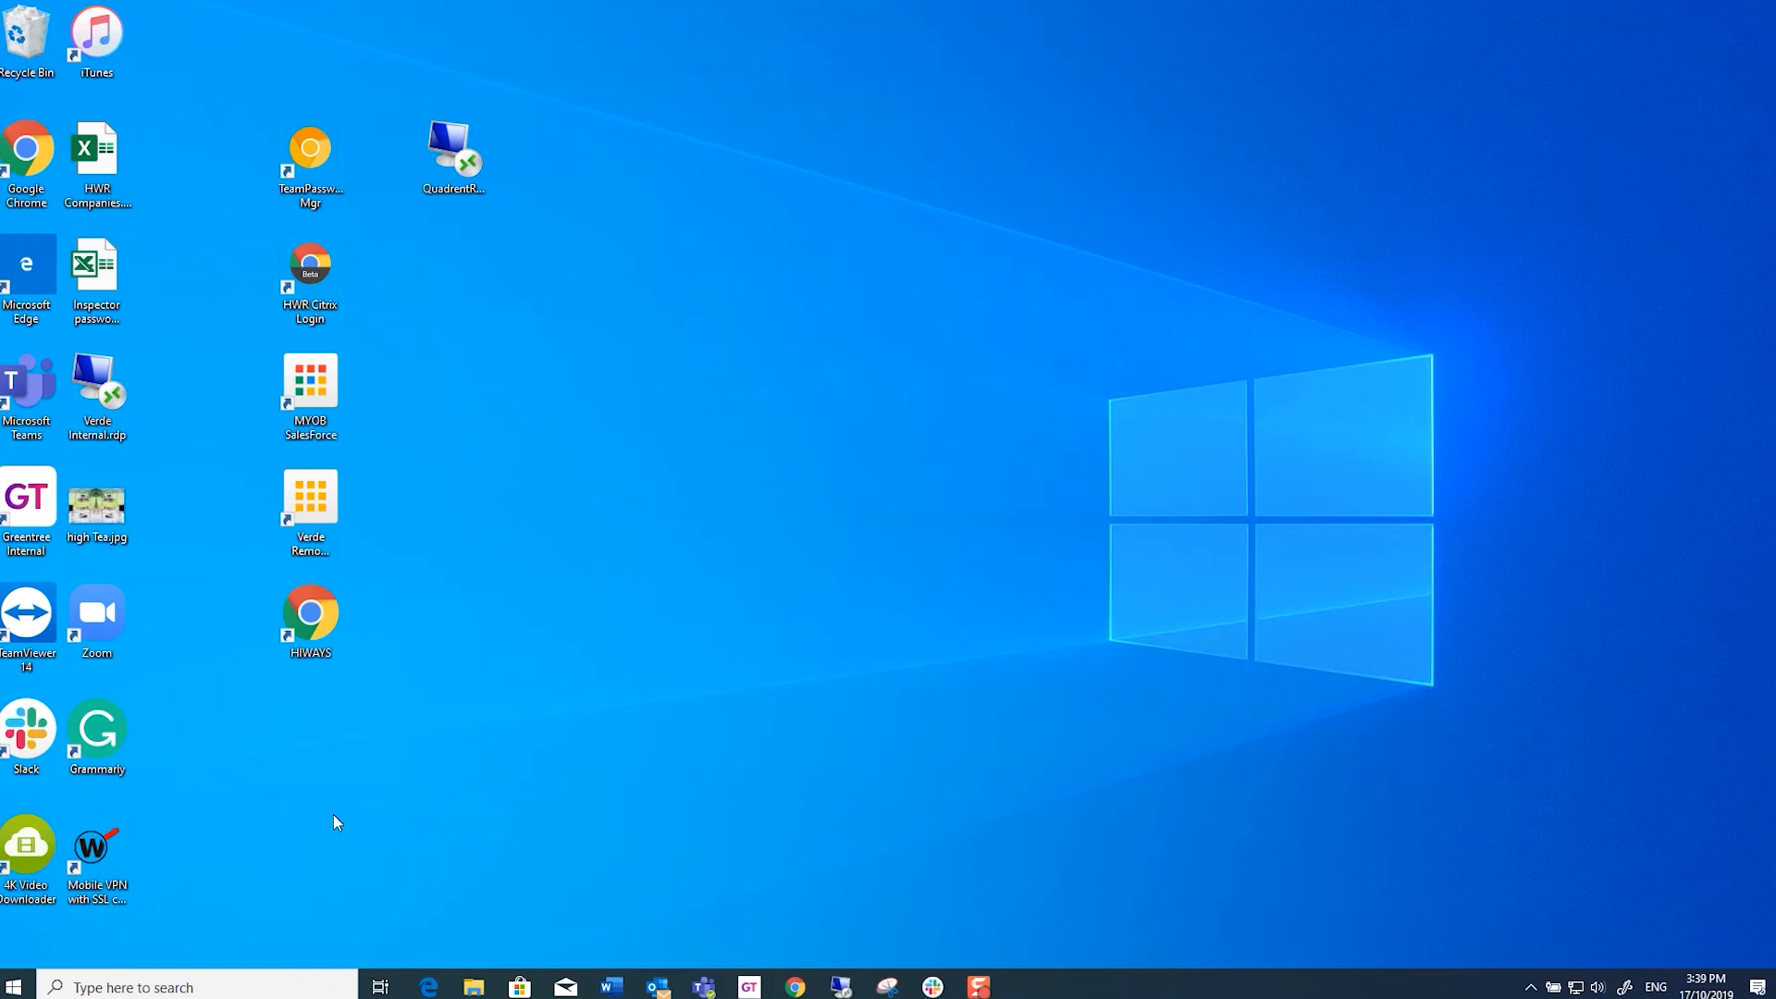
Step: Relaunch Excel with Run as administrator
right_click(150, 992)
left_click(152, 991)
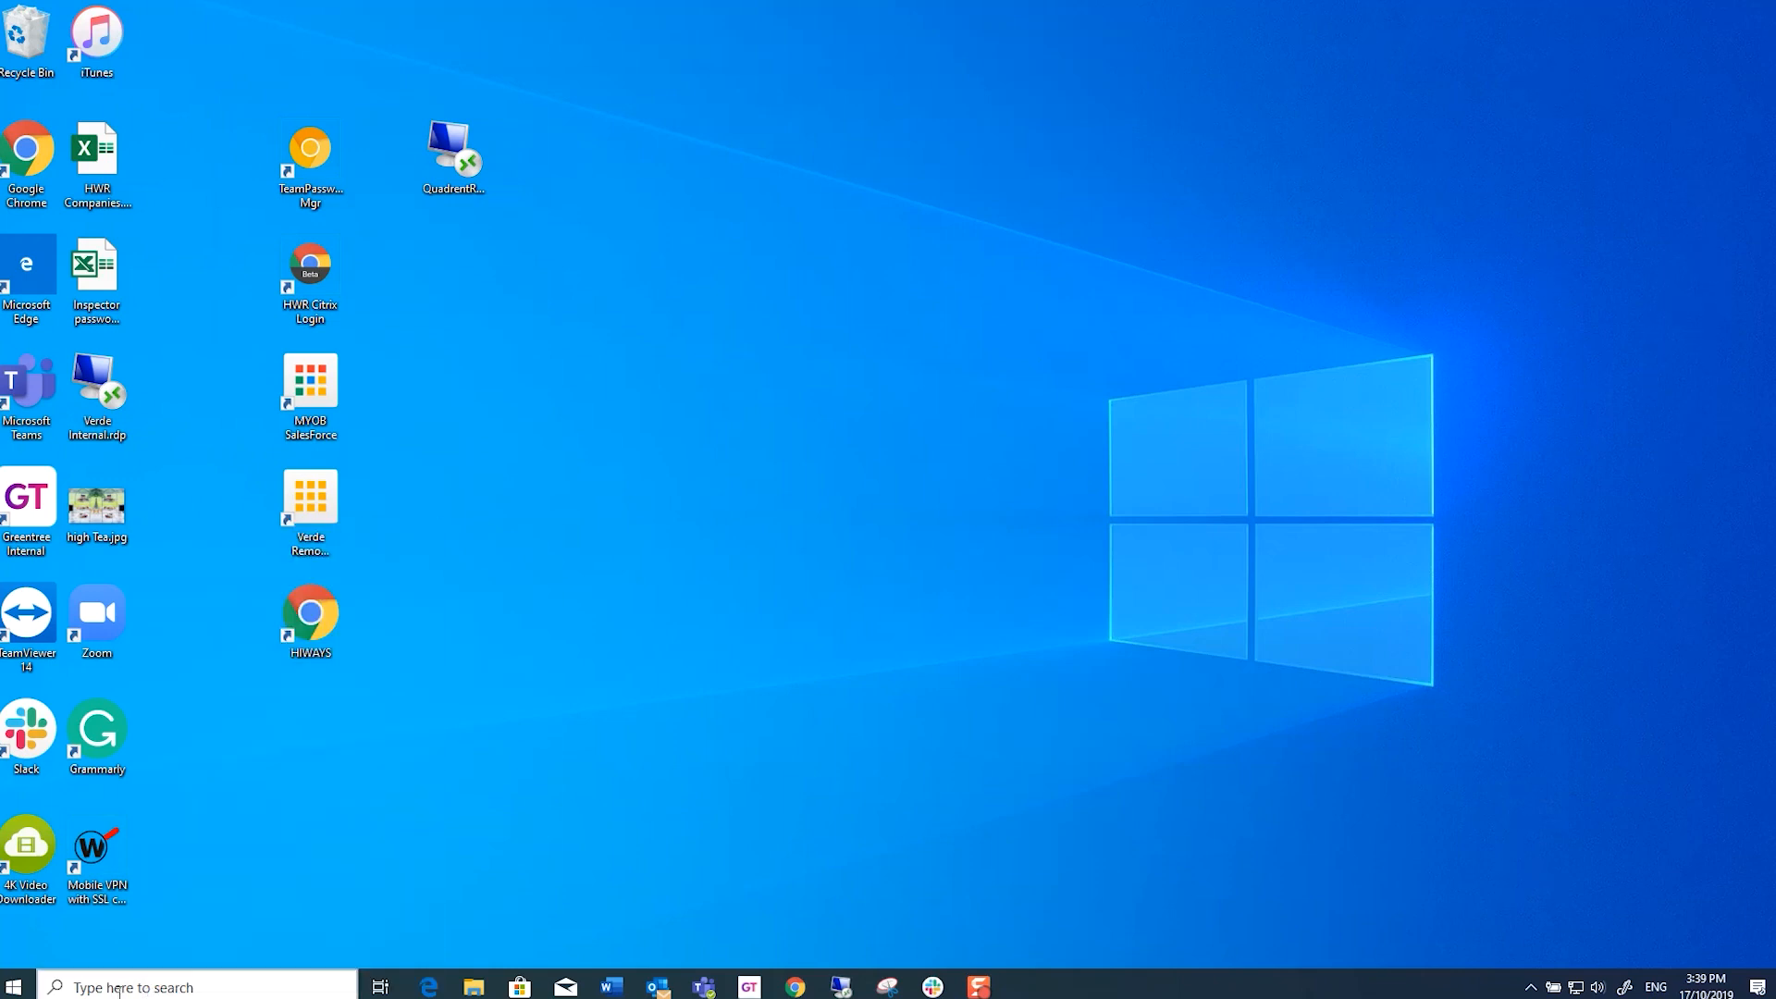
left_click(120, 992)
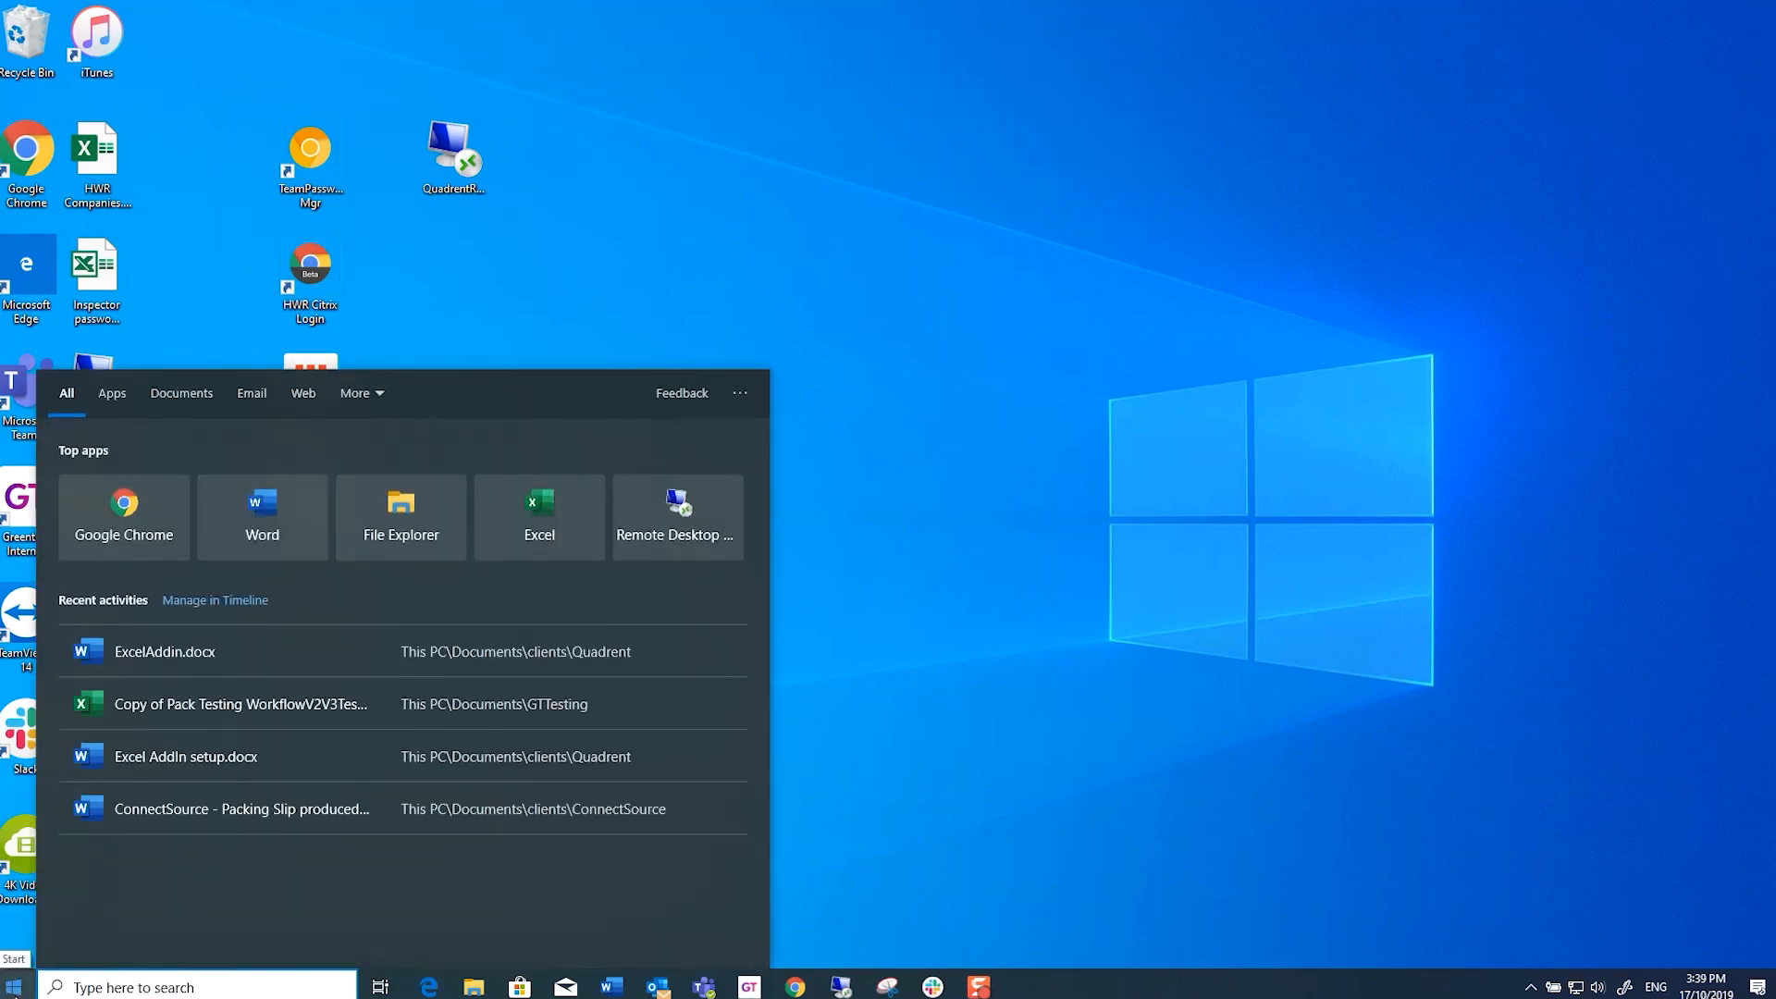
left_click(13, 987)
right_click(755, 886)
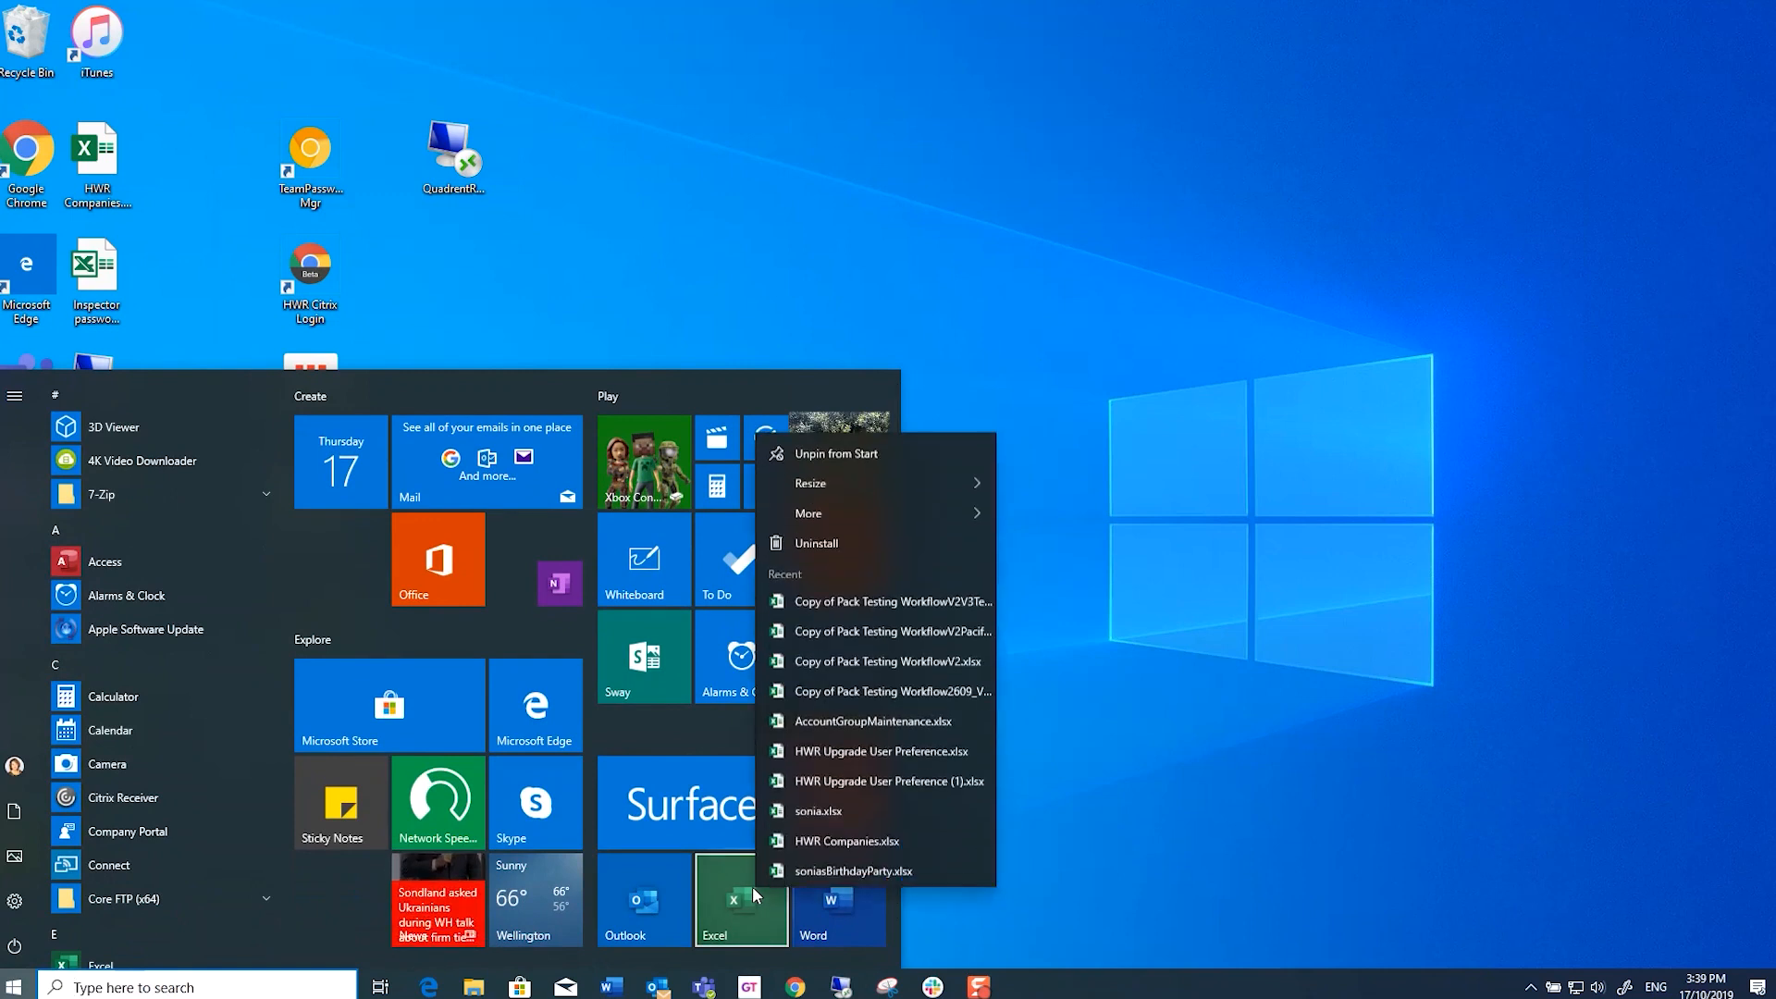
mouse_move(825, 509)
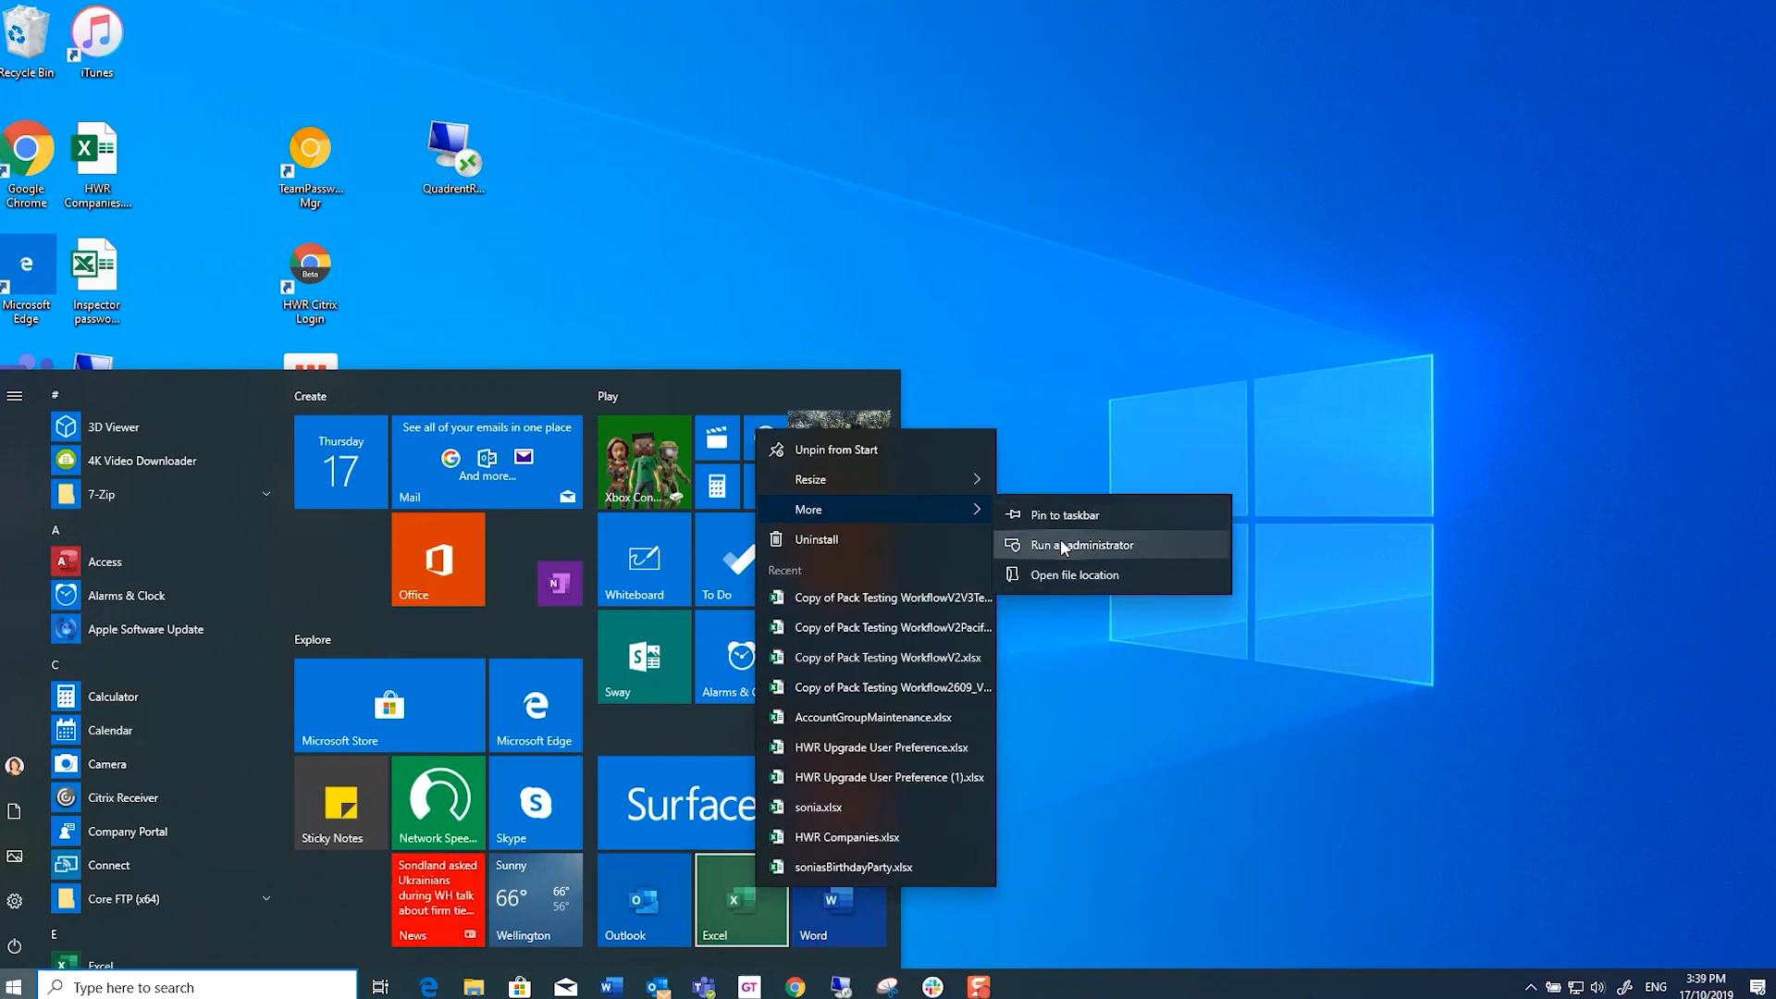
left_click(1060, 540)
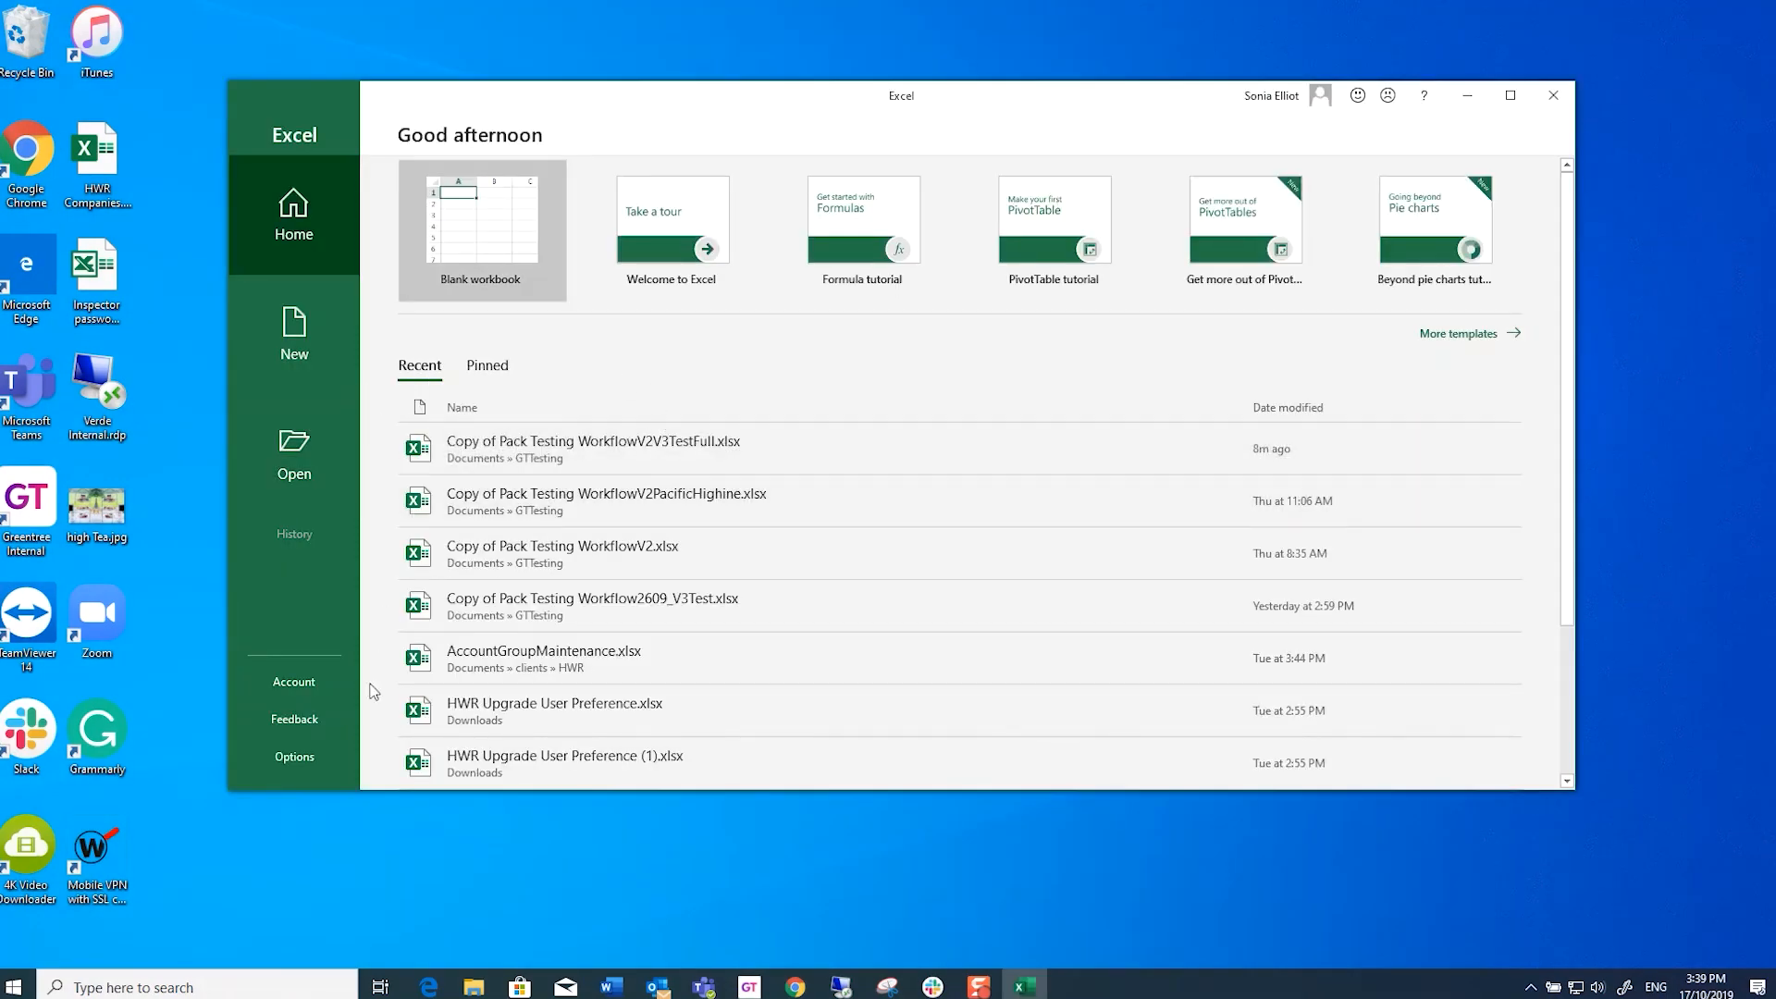
Step: Bring up the Excel Add-ins manager from Excel Options and start browsing for an add-in file
left_click(296, 757)
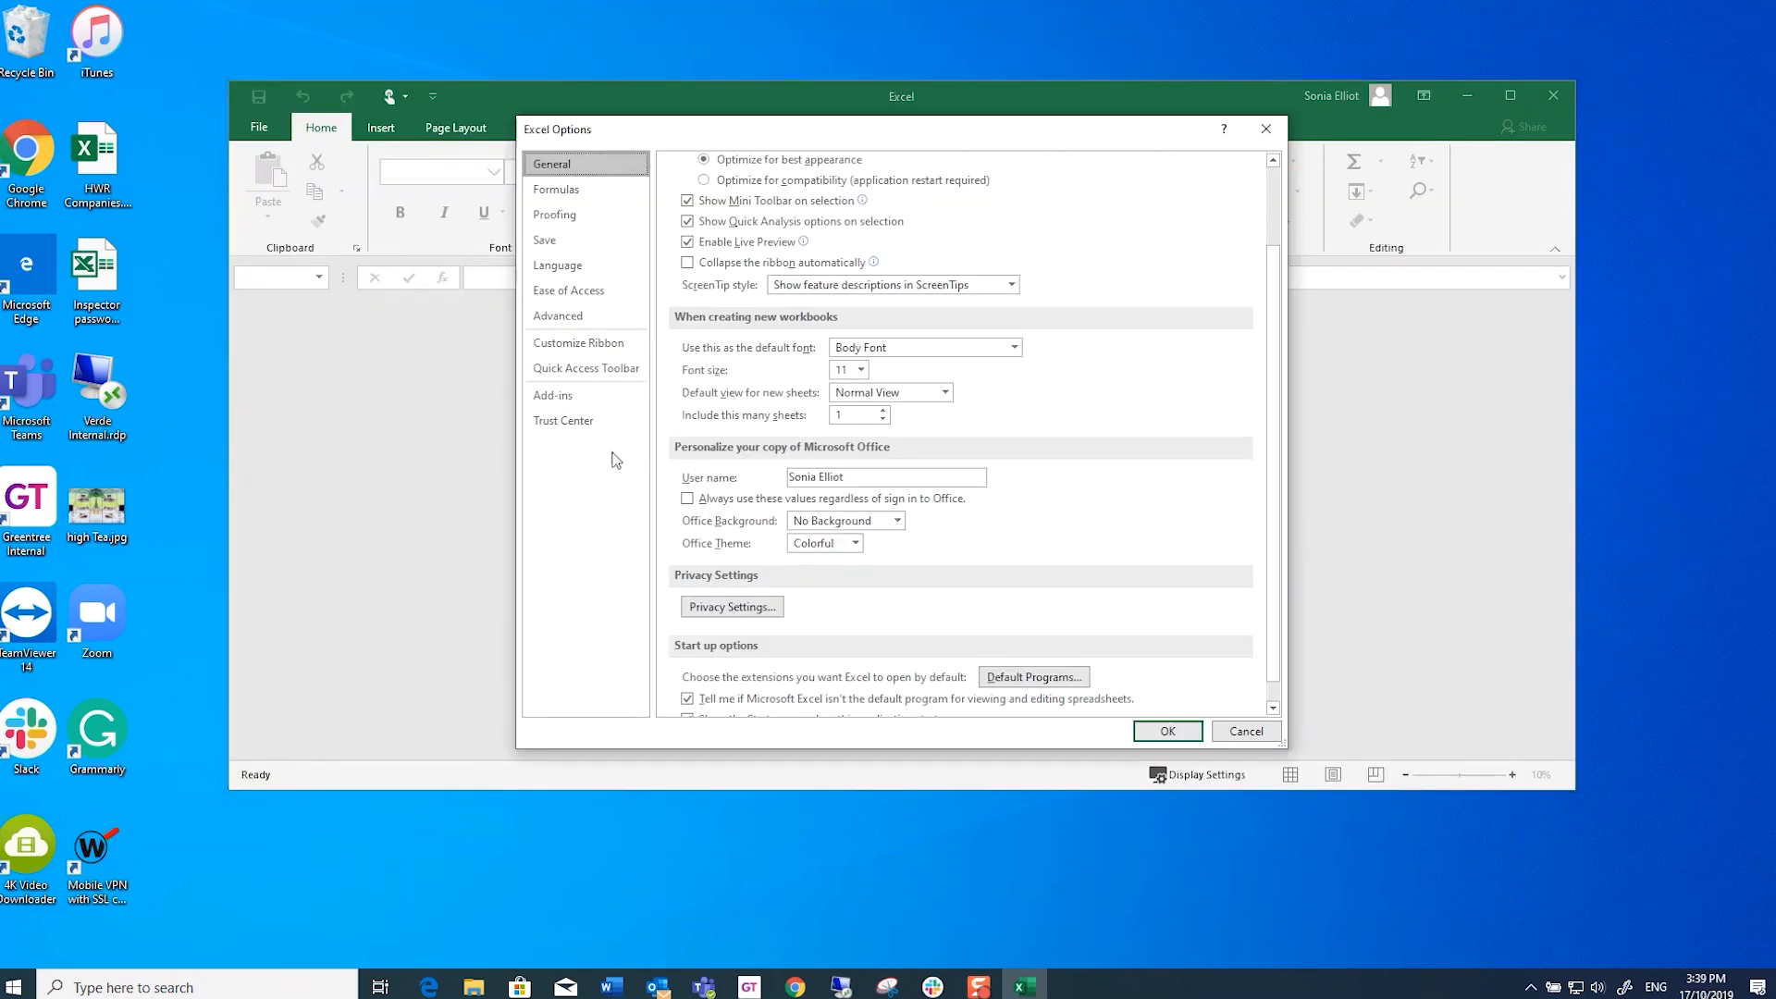
left_click(589, 400)
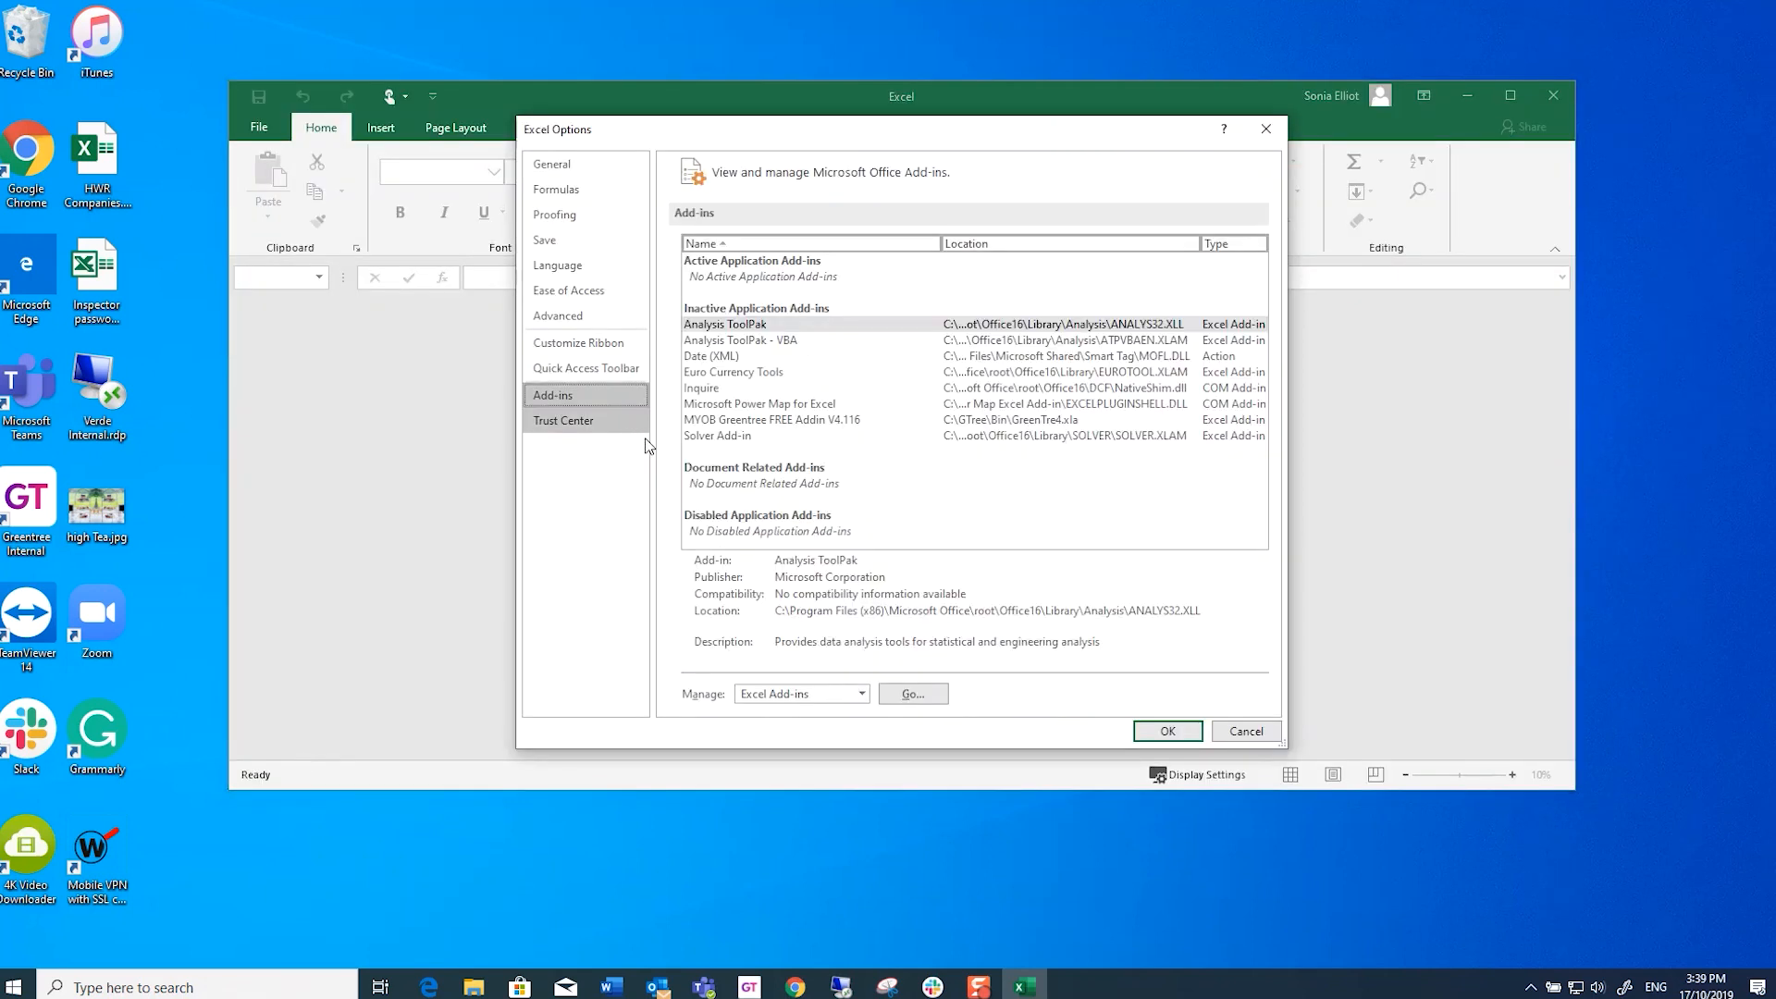
left_click(913, 695)
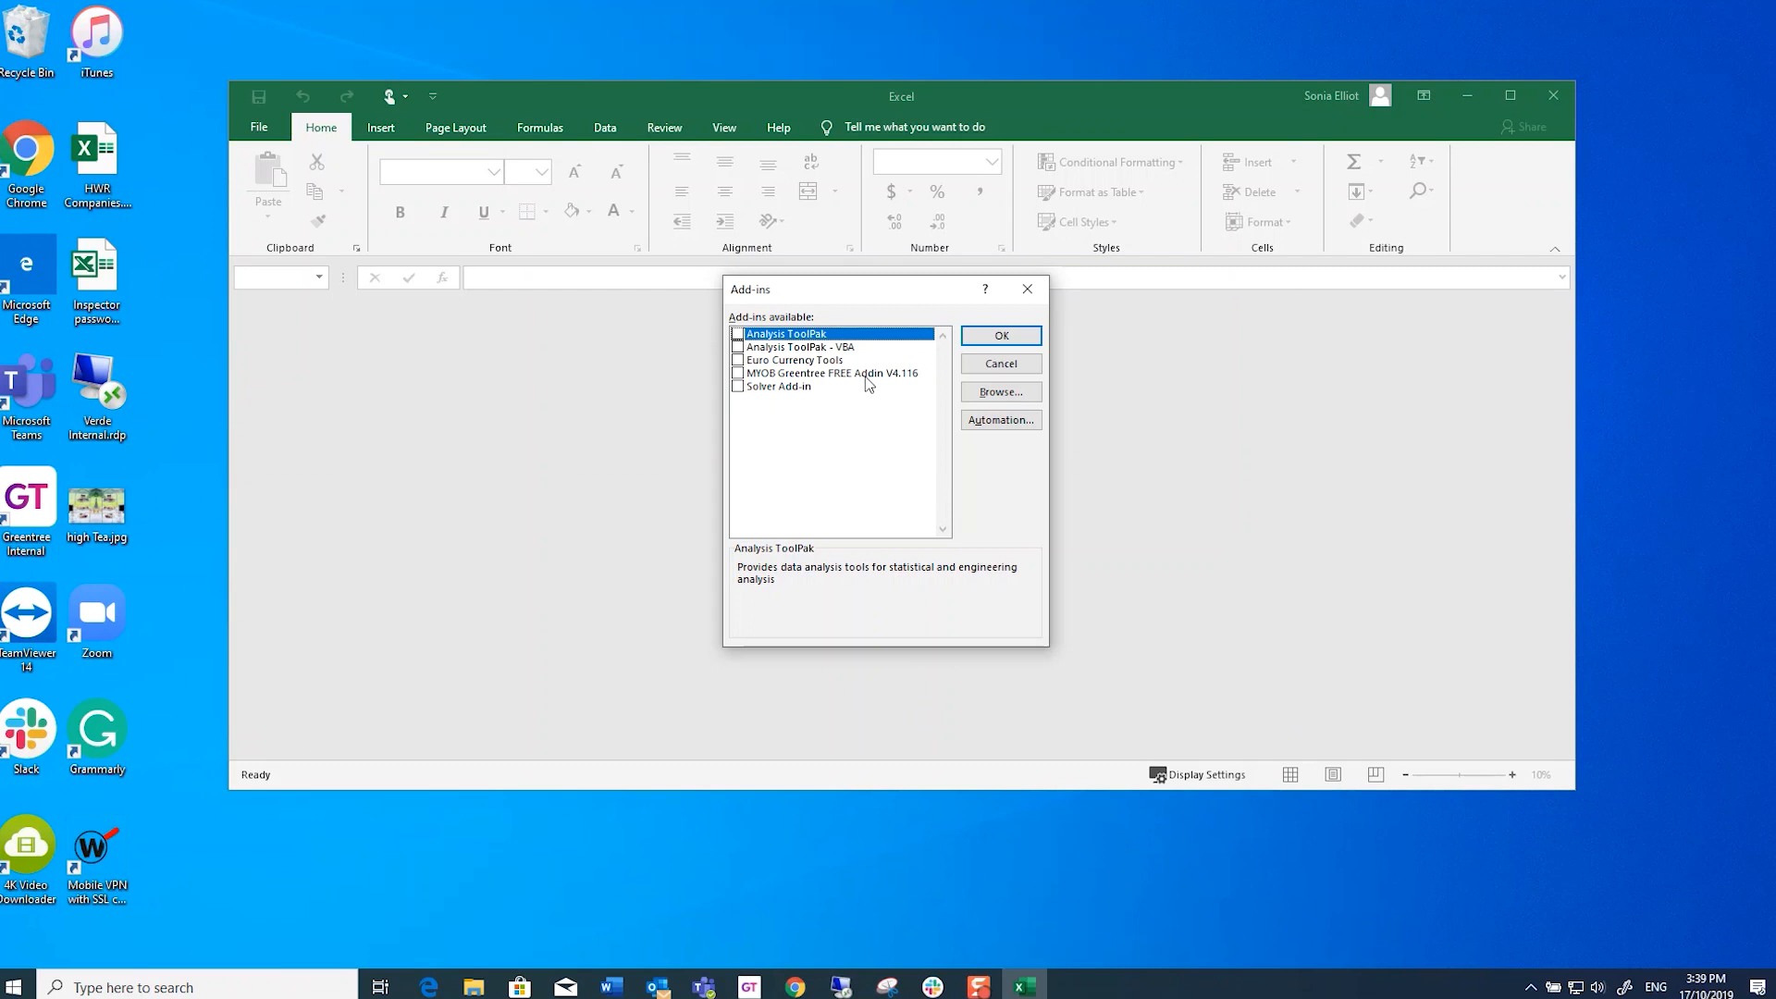
left_click(1008, 400)
Step: Navigate to the C:\GTree\Bin folder in the add-in browser
left_click_drag(849, 308, 611, 176)
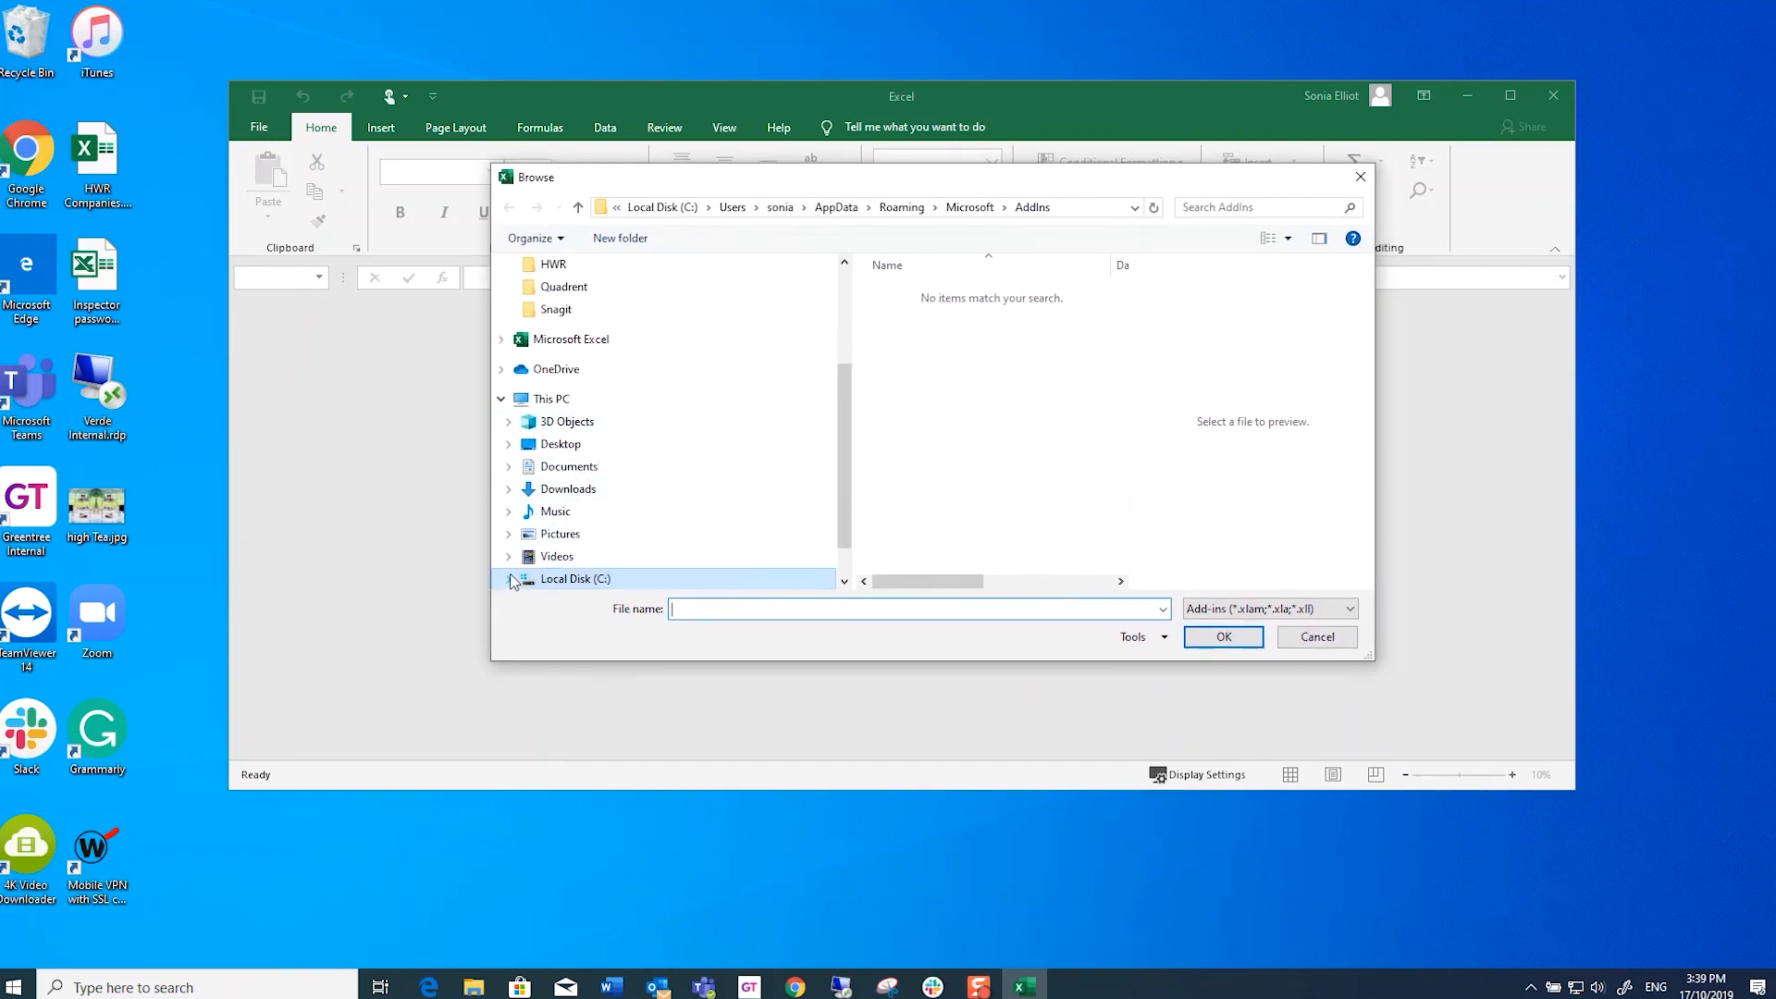
scroll(520, 579, "down", 5)
scroll(585, 559, "down", 1)
scroll(634, 463, "up", 1)
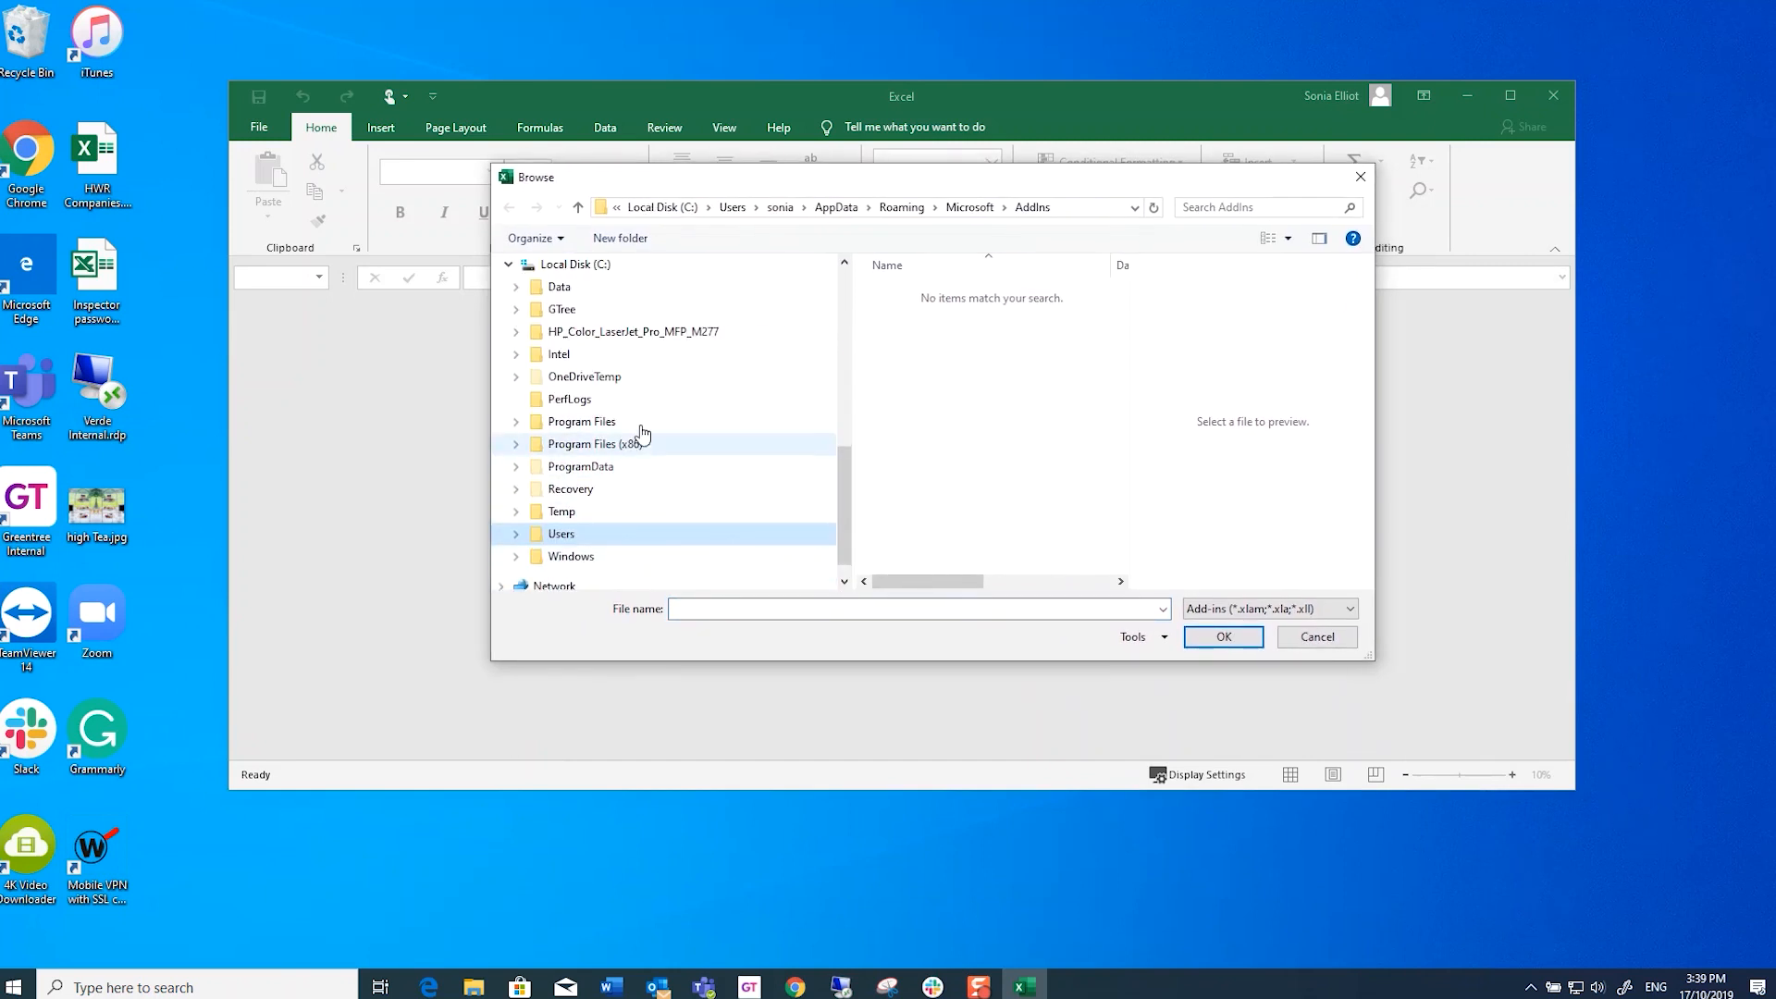
left_click(570, 311)
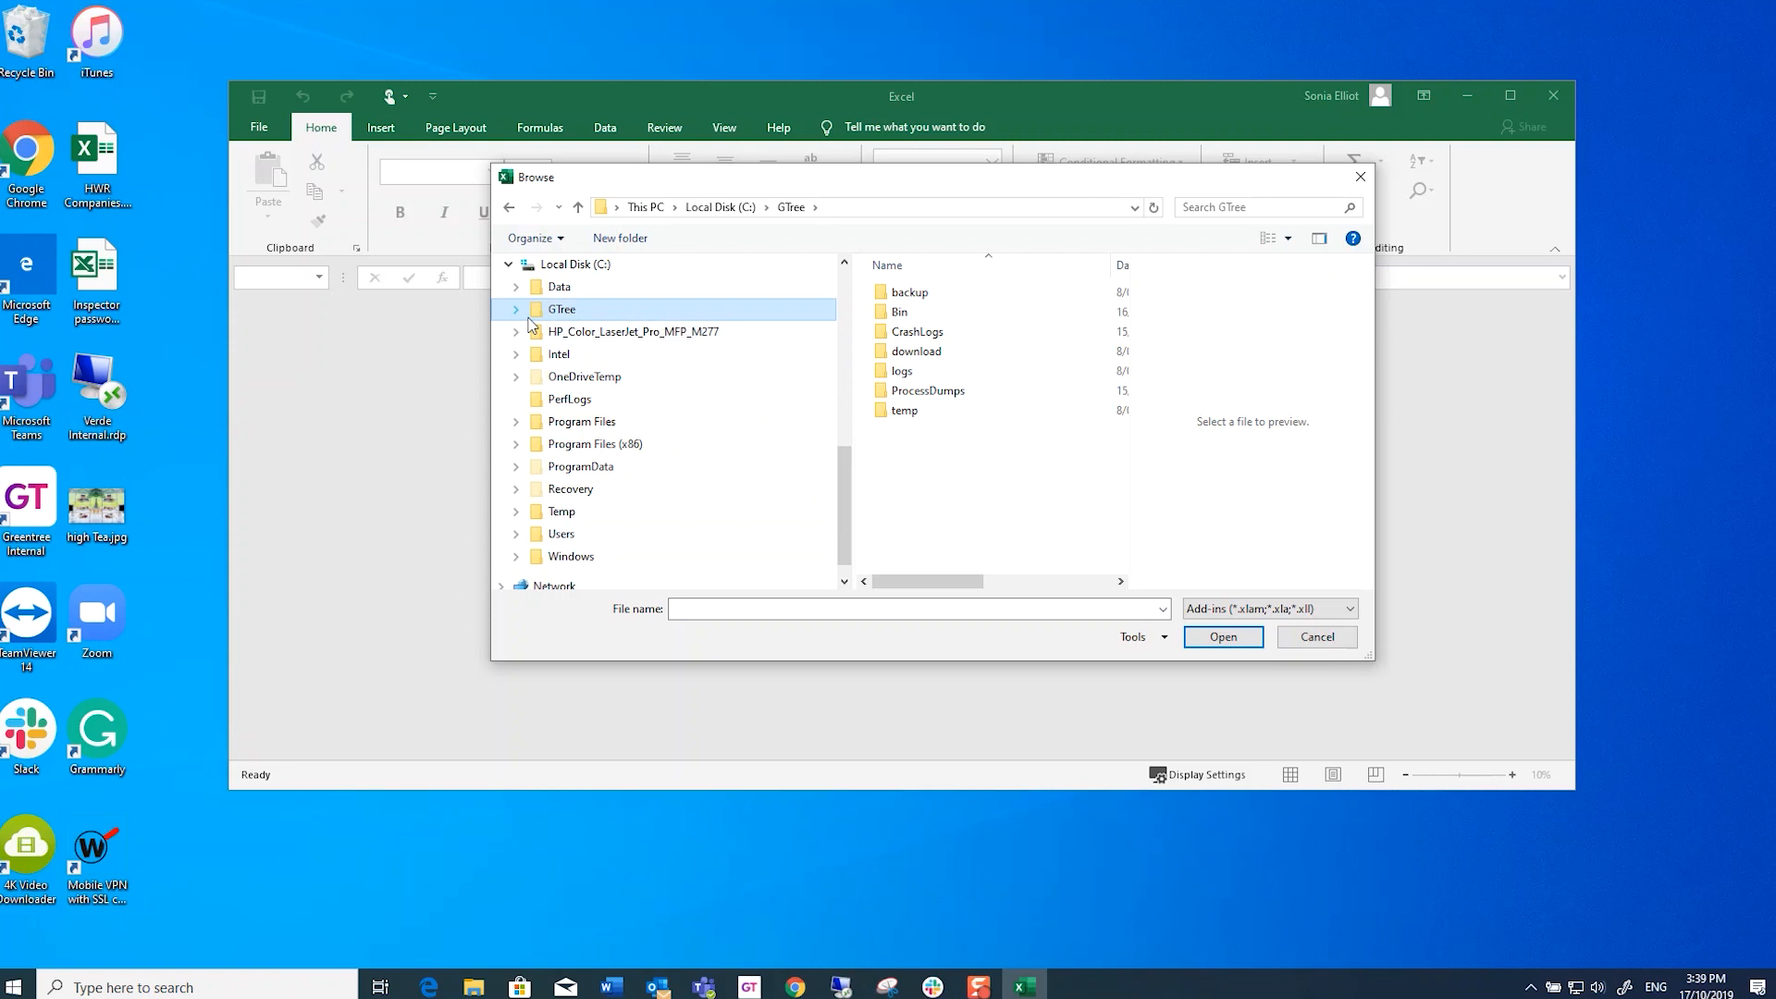
left_click(516, 309)
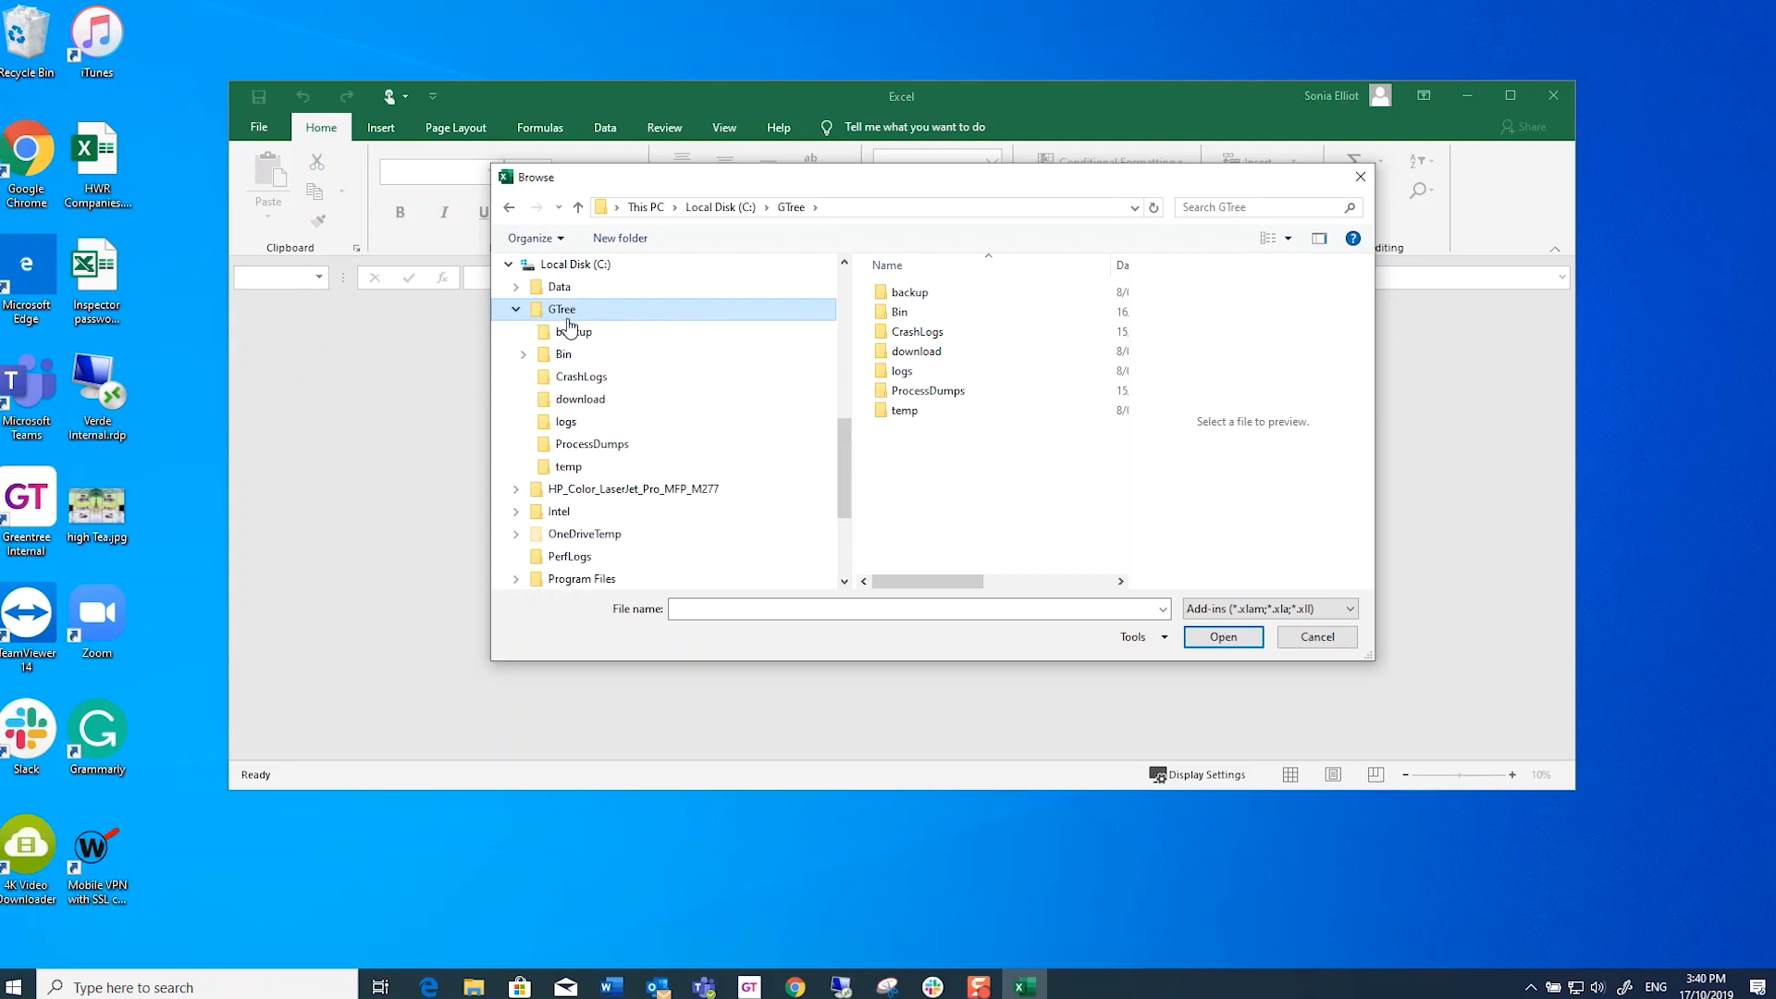
left_click(576, 358)
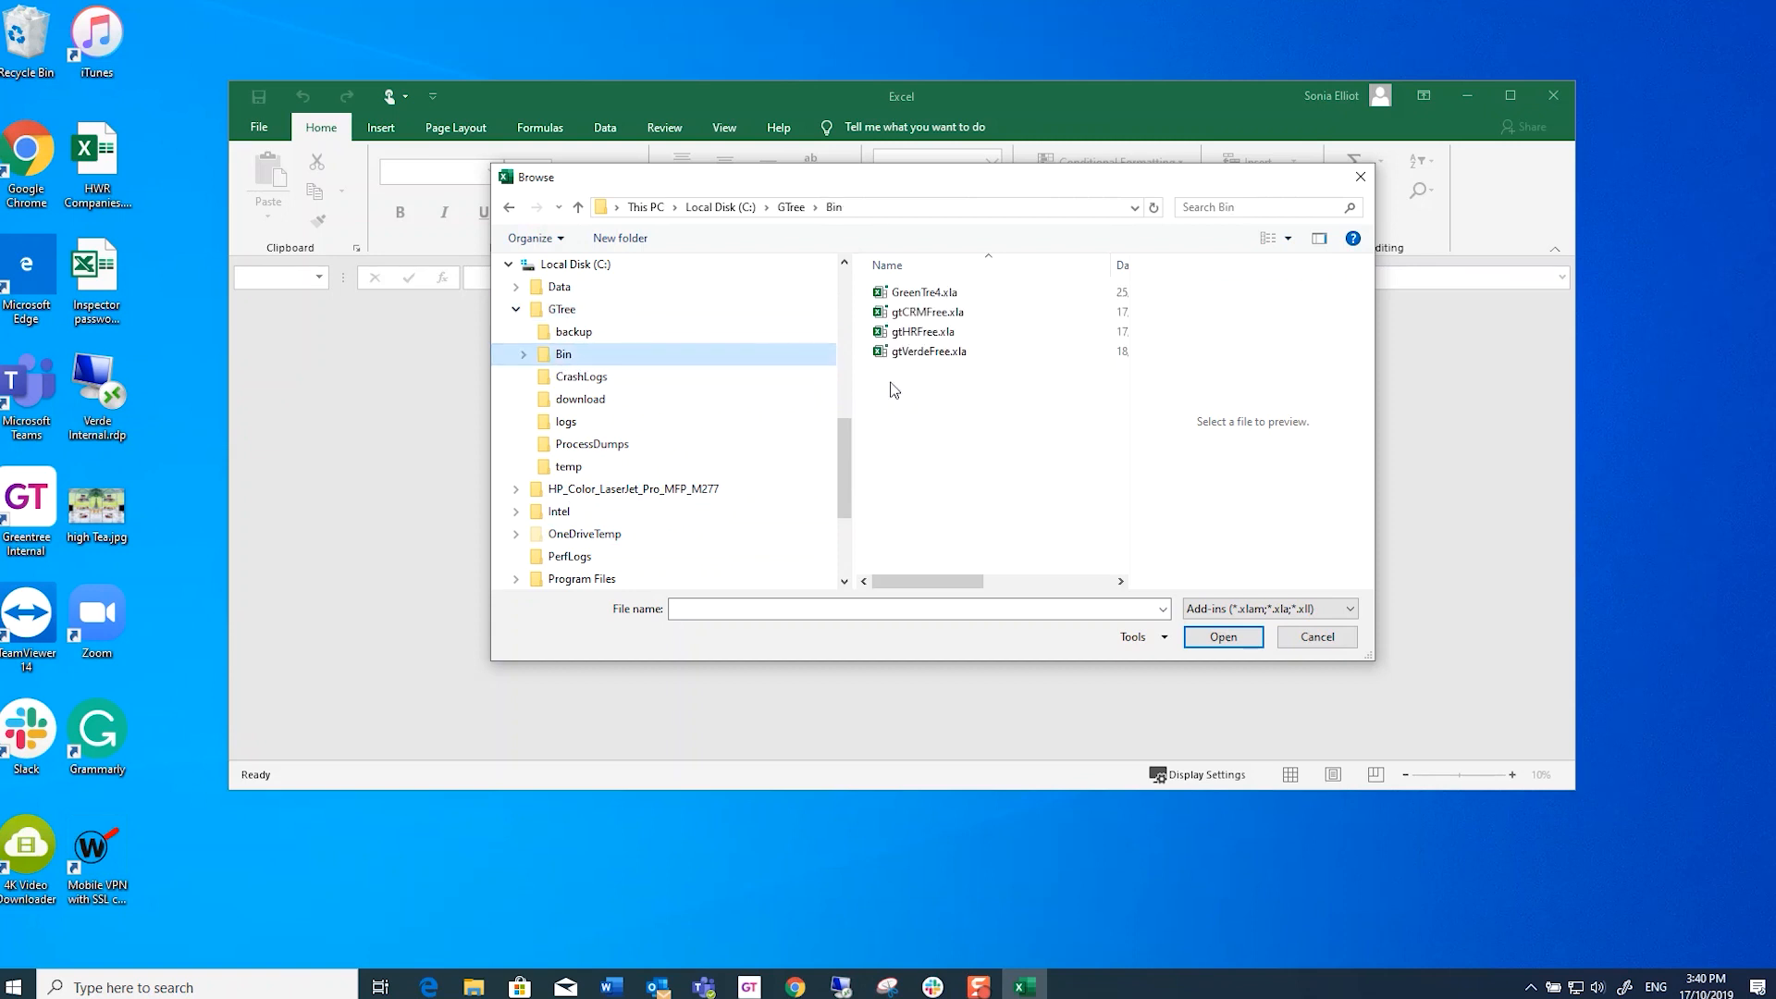
Step: Load the GreenTre4.xla add-in, agree to replace the existing file, and accept the add-ins list
left_click(925, 294)
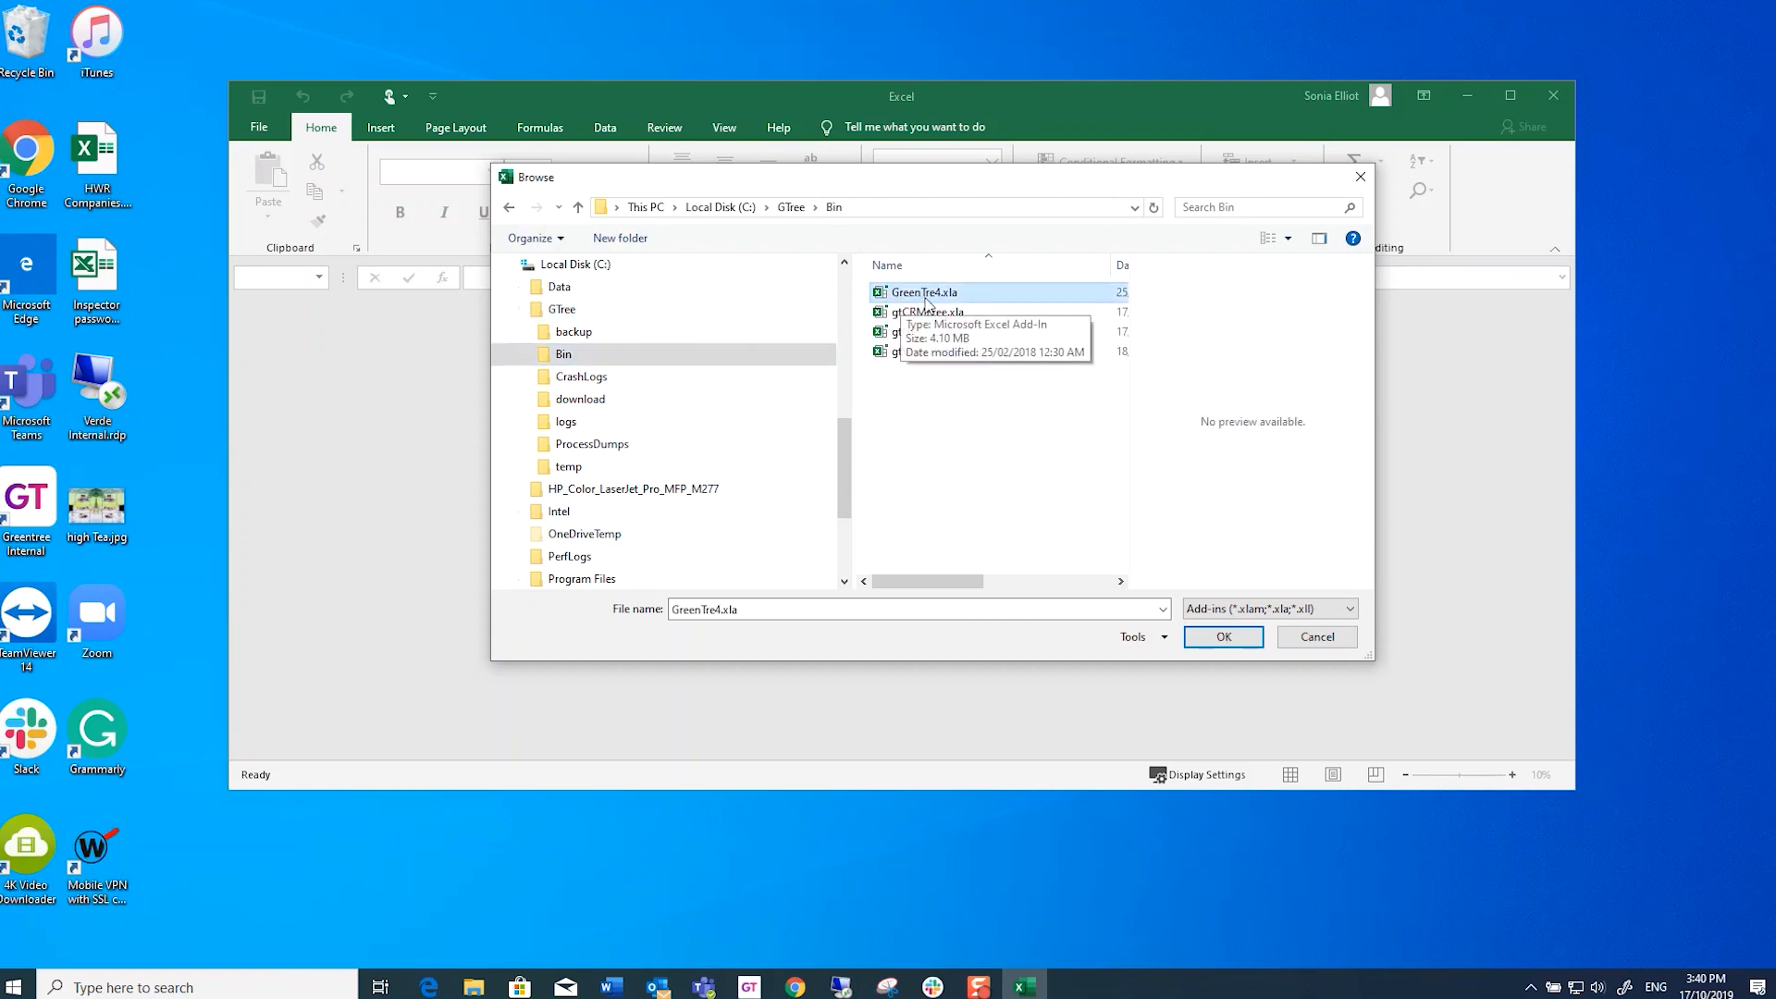
left_click(1234, 641)
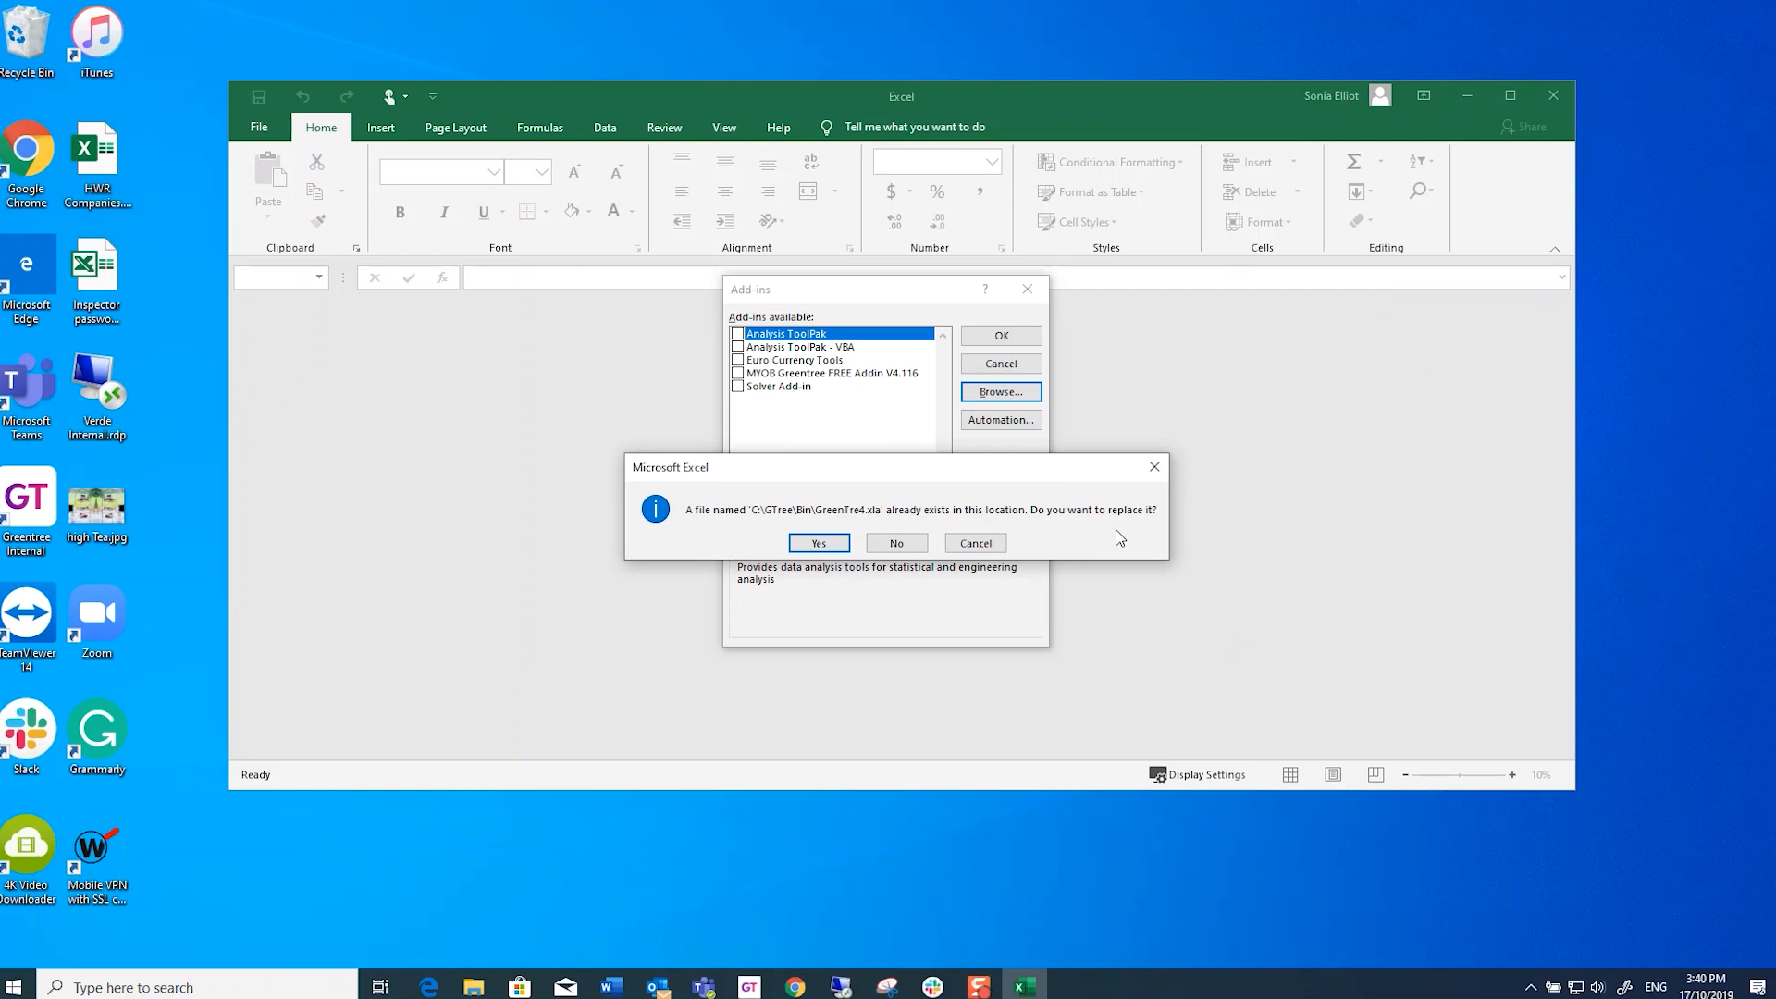
left_click(820, 545)
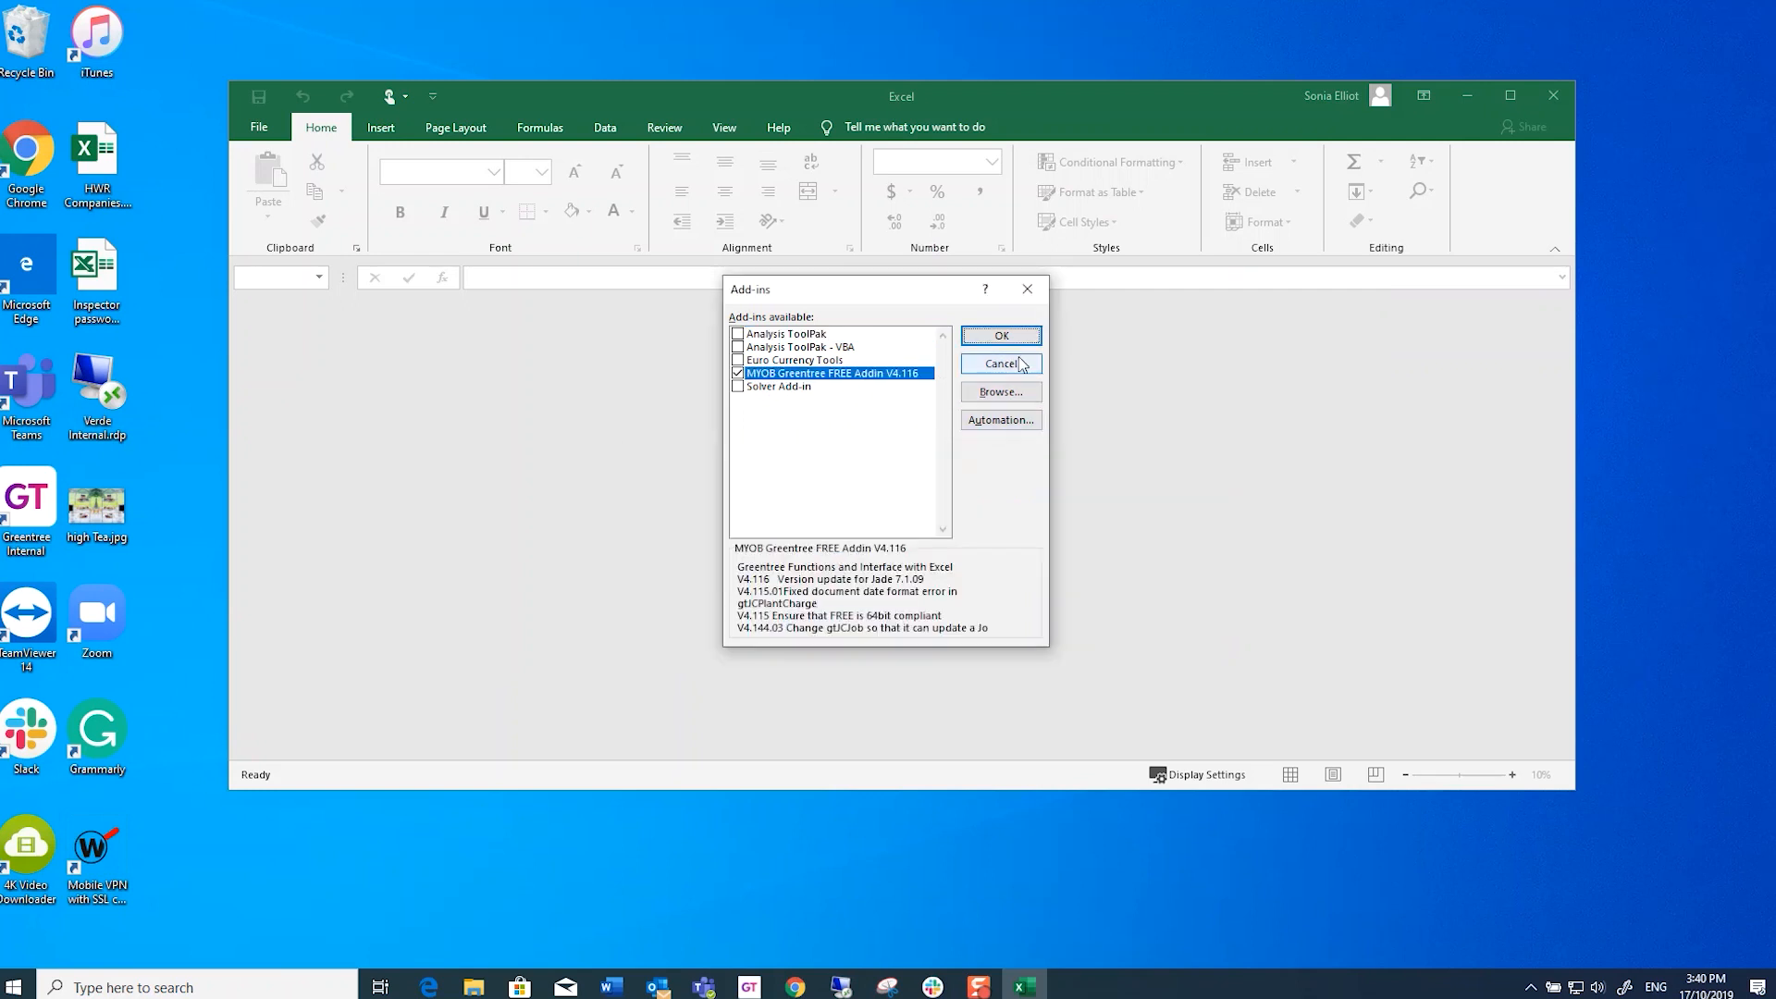
left_click(1002, 336)
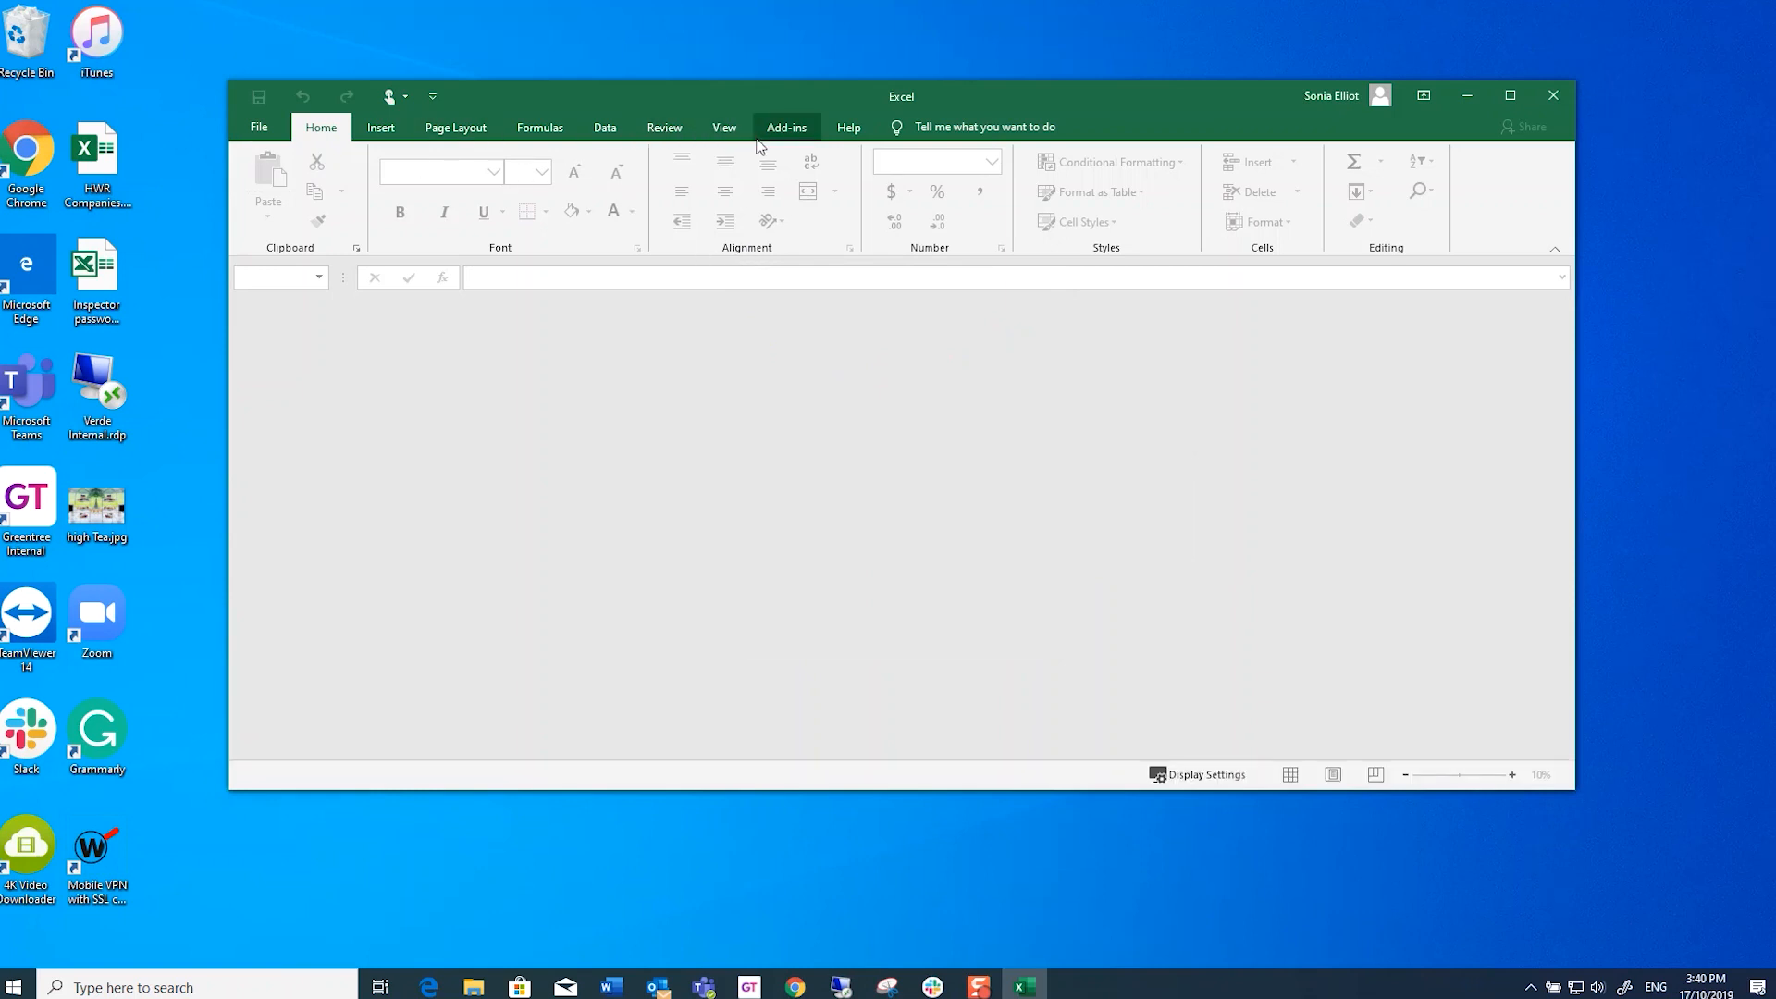
Step: Open the Greentree add-in's System Setup
left_click(262, 128)
left_click(264, 130)
left_click(796, 135)
left_click(324, 164)
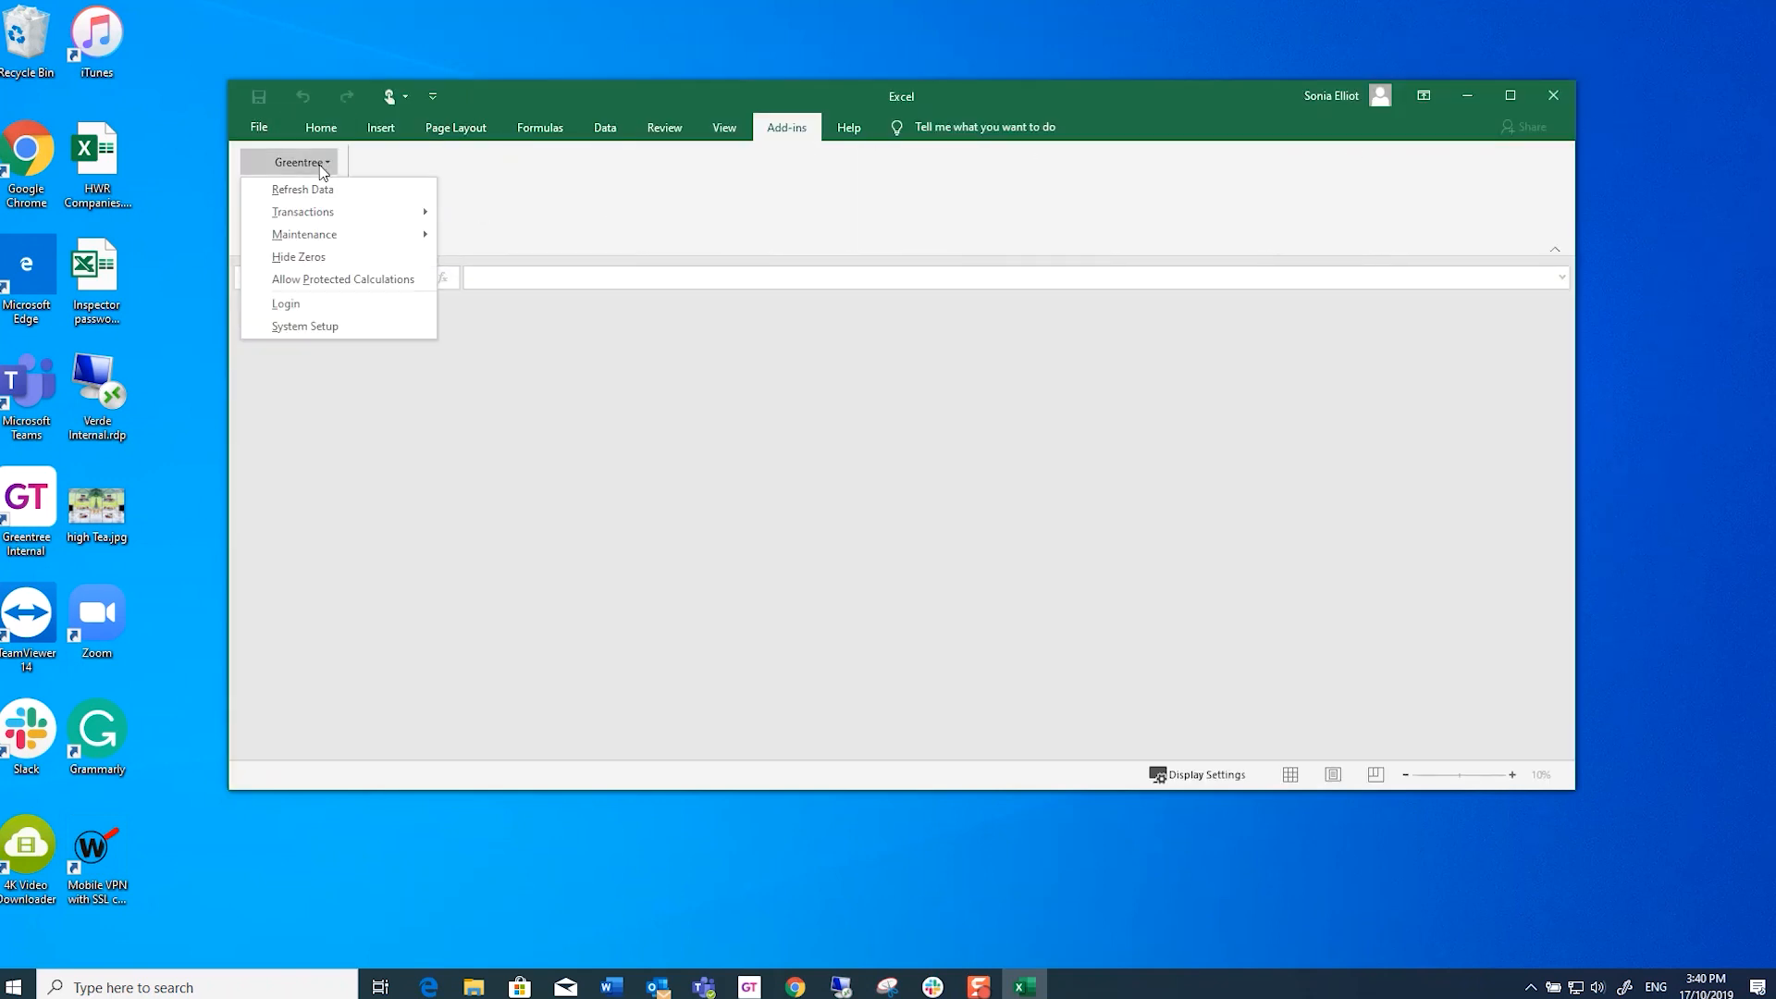
left_click(311, 328)
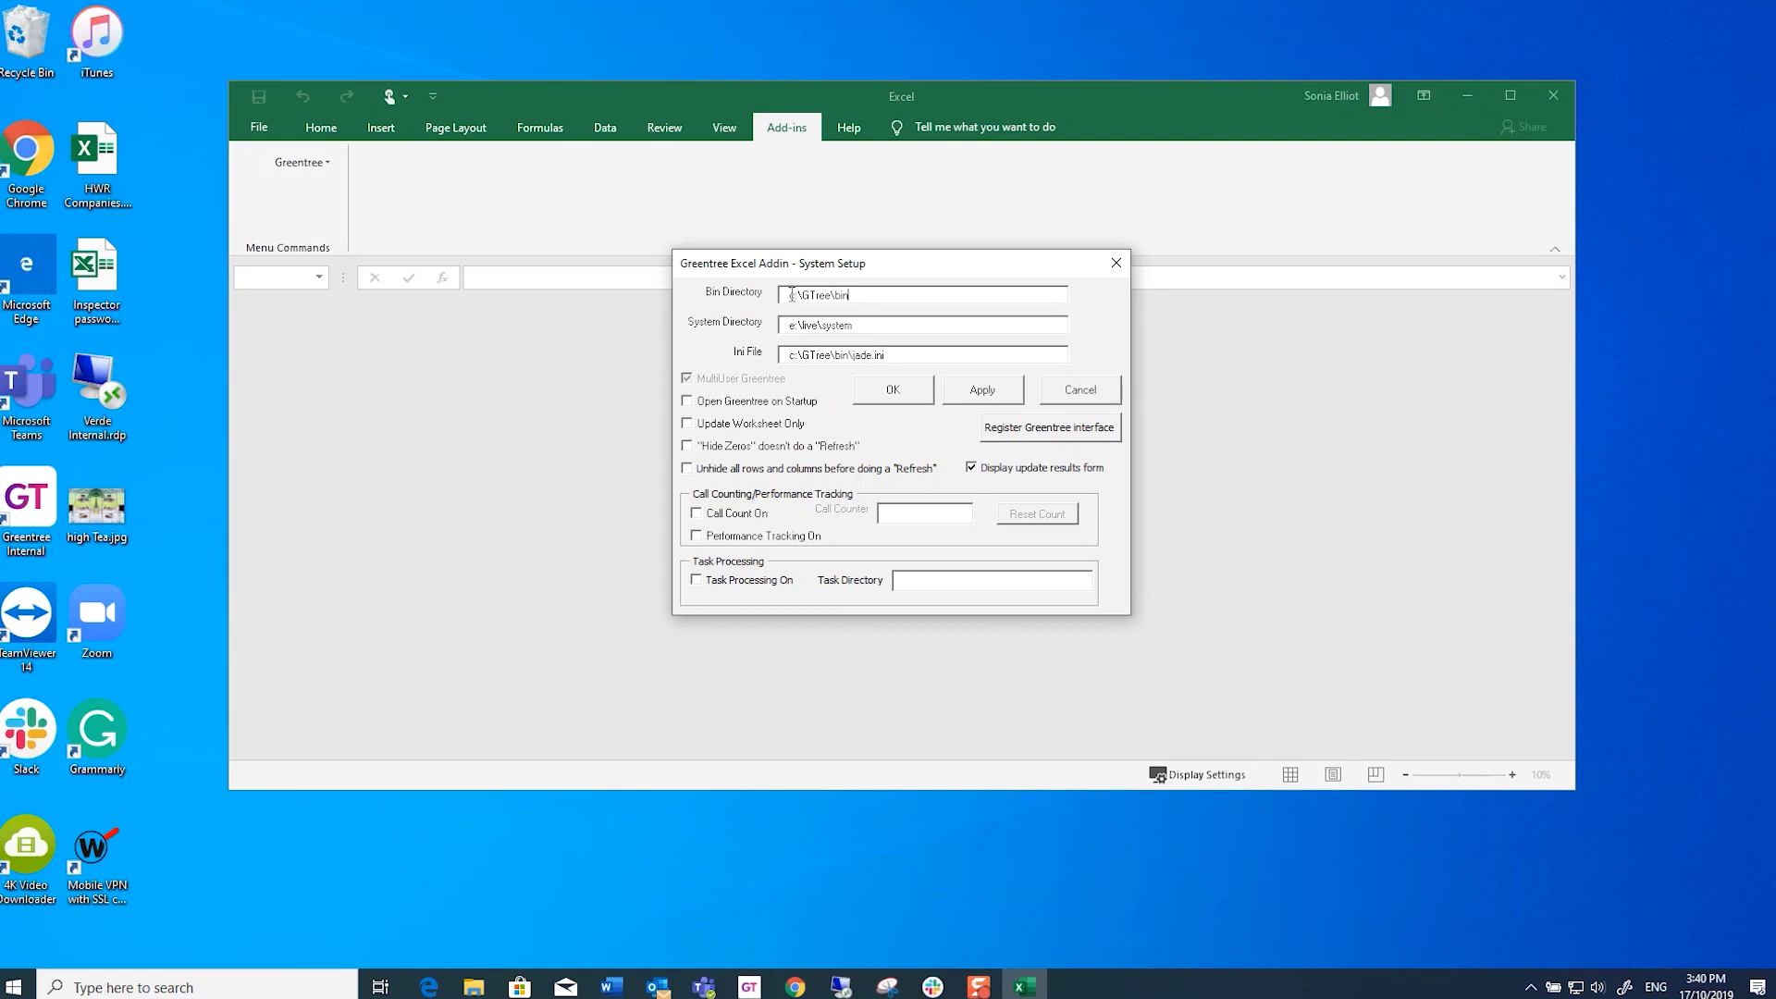
Step: Check the Bin Directory, System Directory and Ini File paths in the Greentree System Setup
left_click_drag(791, 295, 913, 300)
left_click_drag(894, 354, 792, 355)
left_click_drag(856, 297, 783, 296)
left_click_drag(851, 356, 929, 351)
left_click(877, 326)
left_click_drag(875, 326, 776, 321)
Step: Register the Greentree interface, then apply and accept the System Setup
left_click(1028, 435)
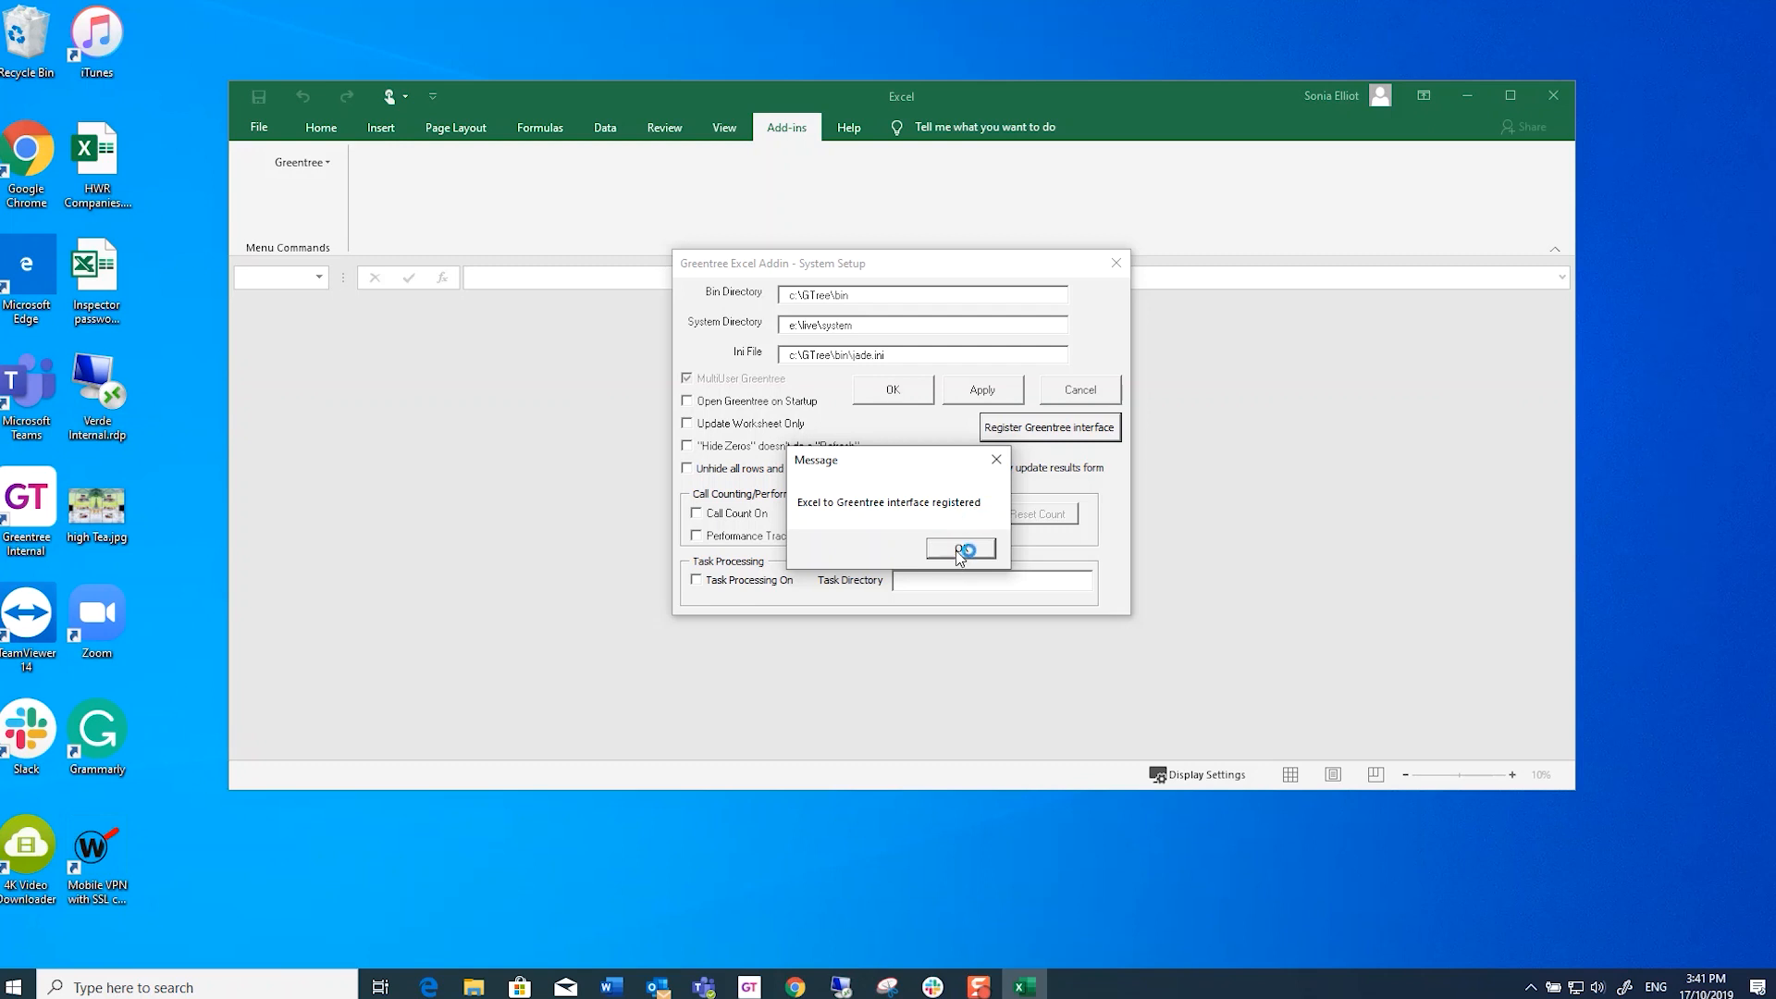
left_click(961, 551)
left_click(979, 392)
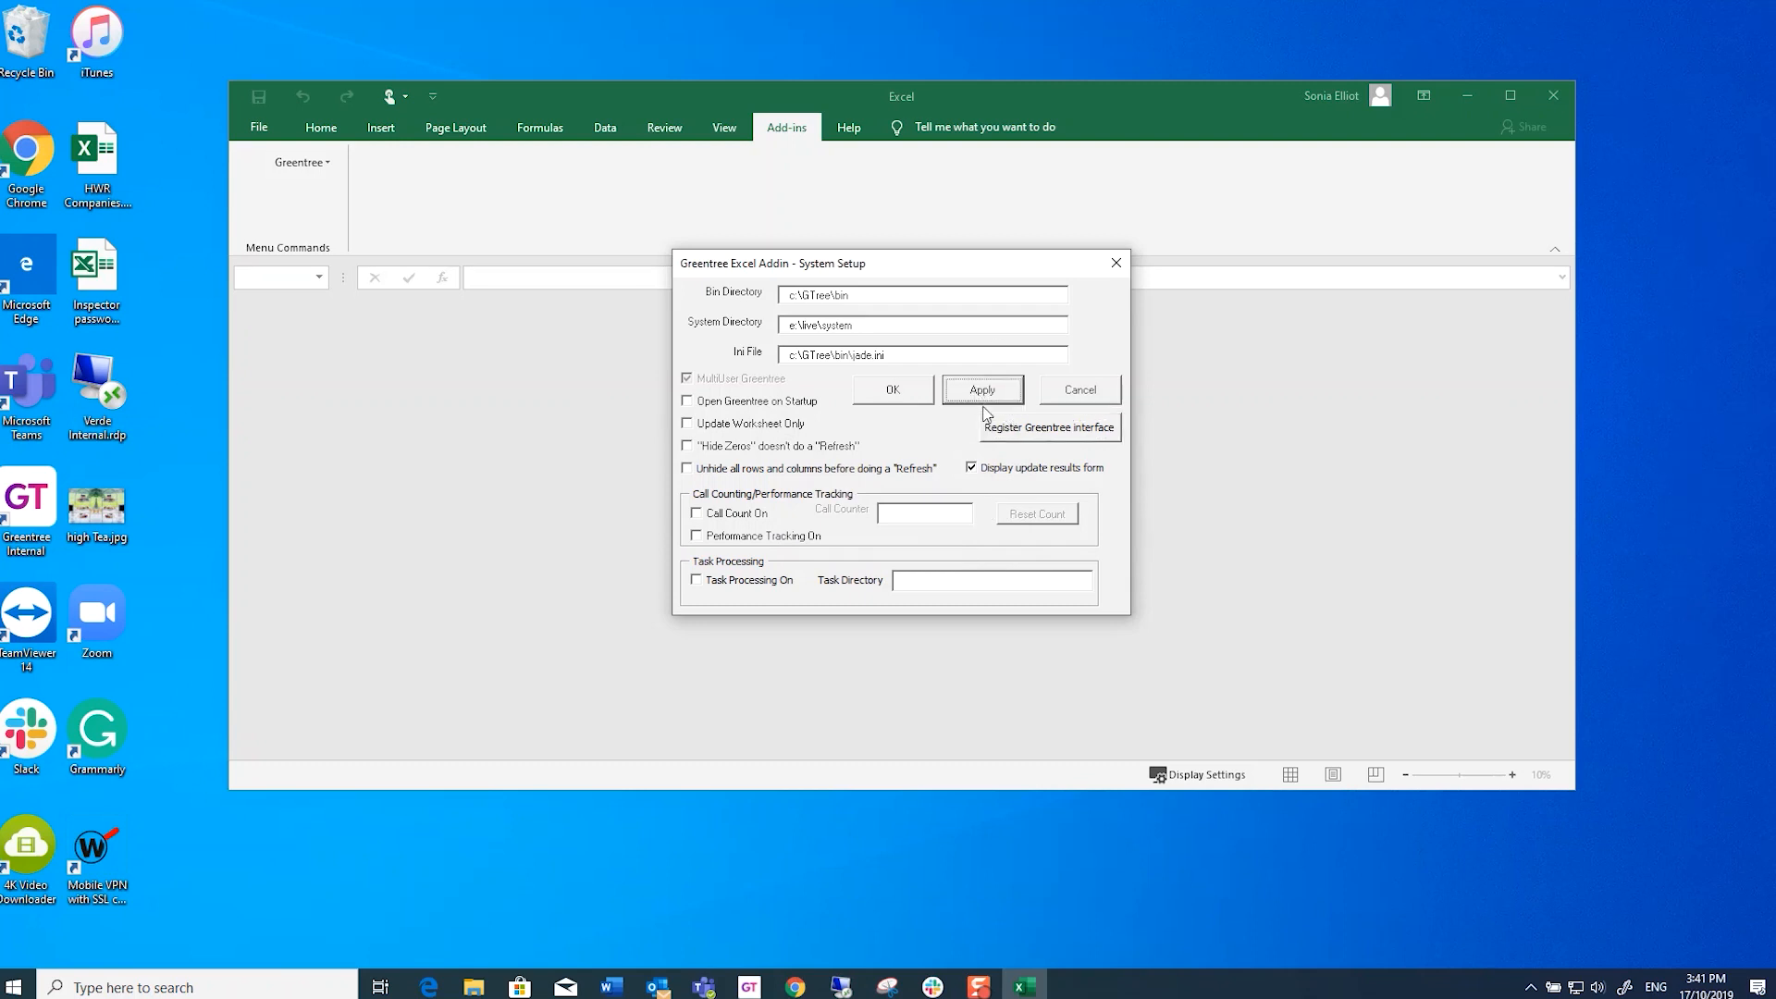
left_click(922, 394)
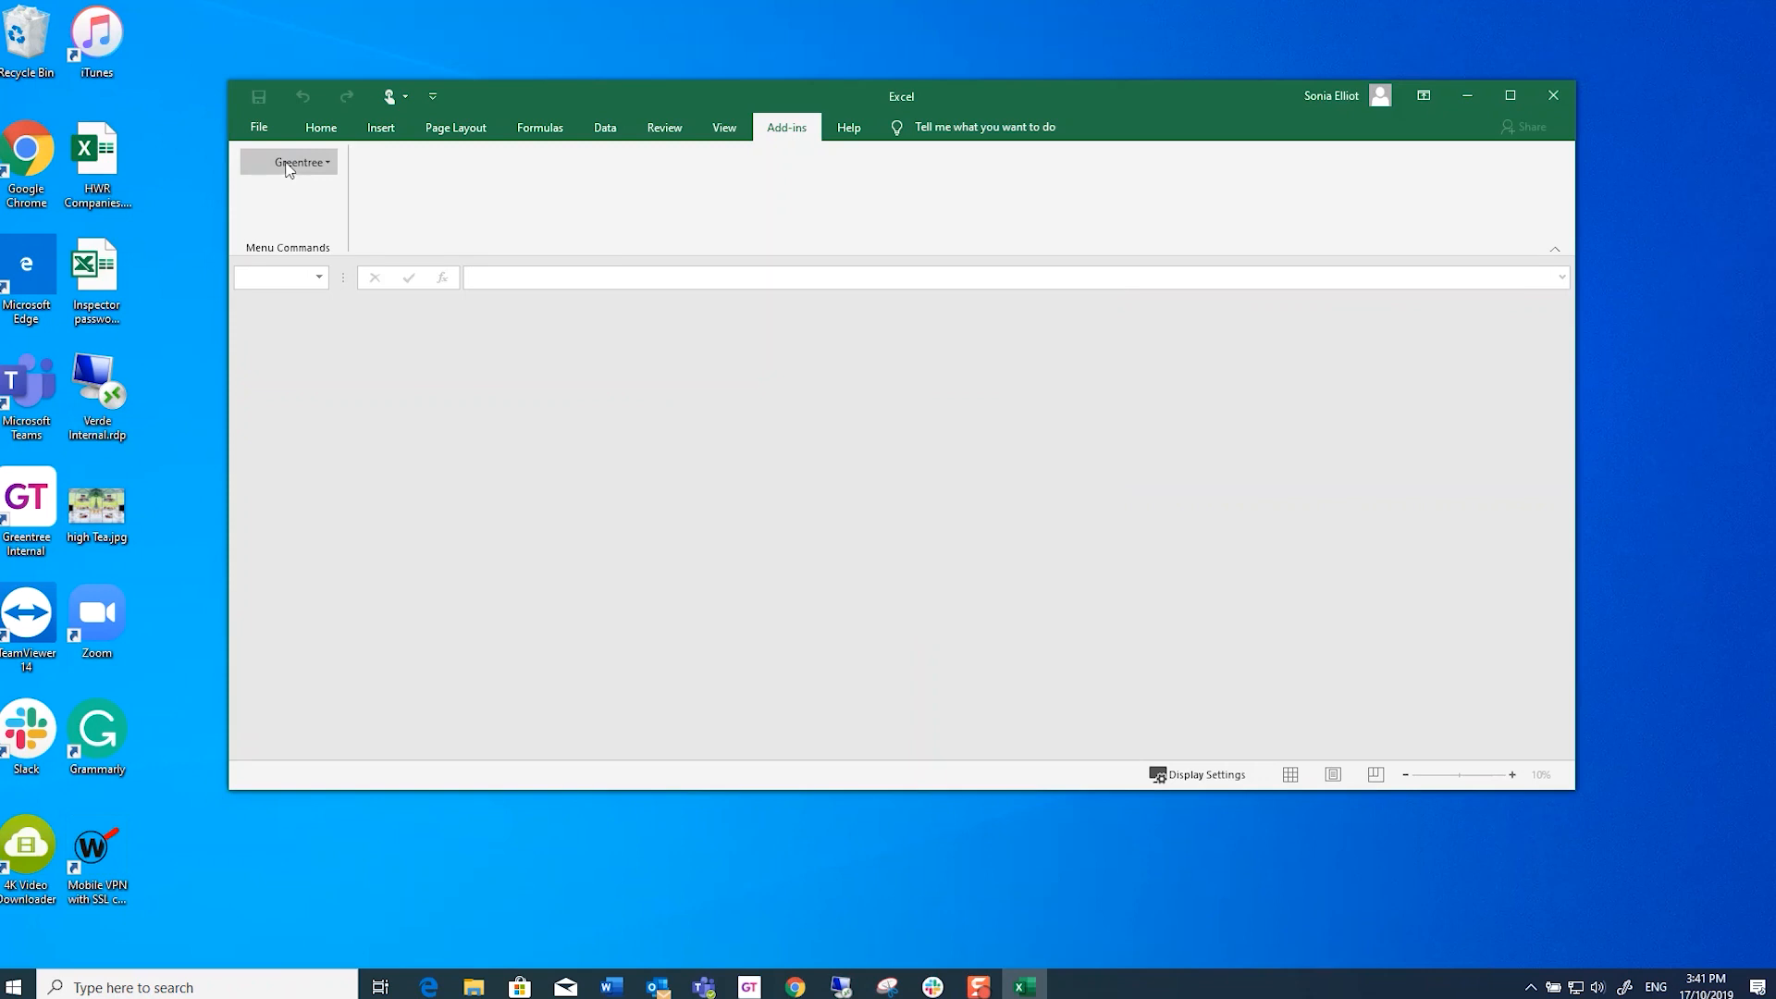
Step: Log in to the Greentree database with the user name and account password, acknowledging the OLE wait message
left_click(299, 162)
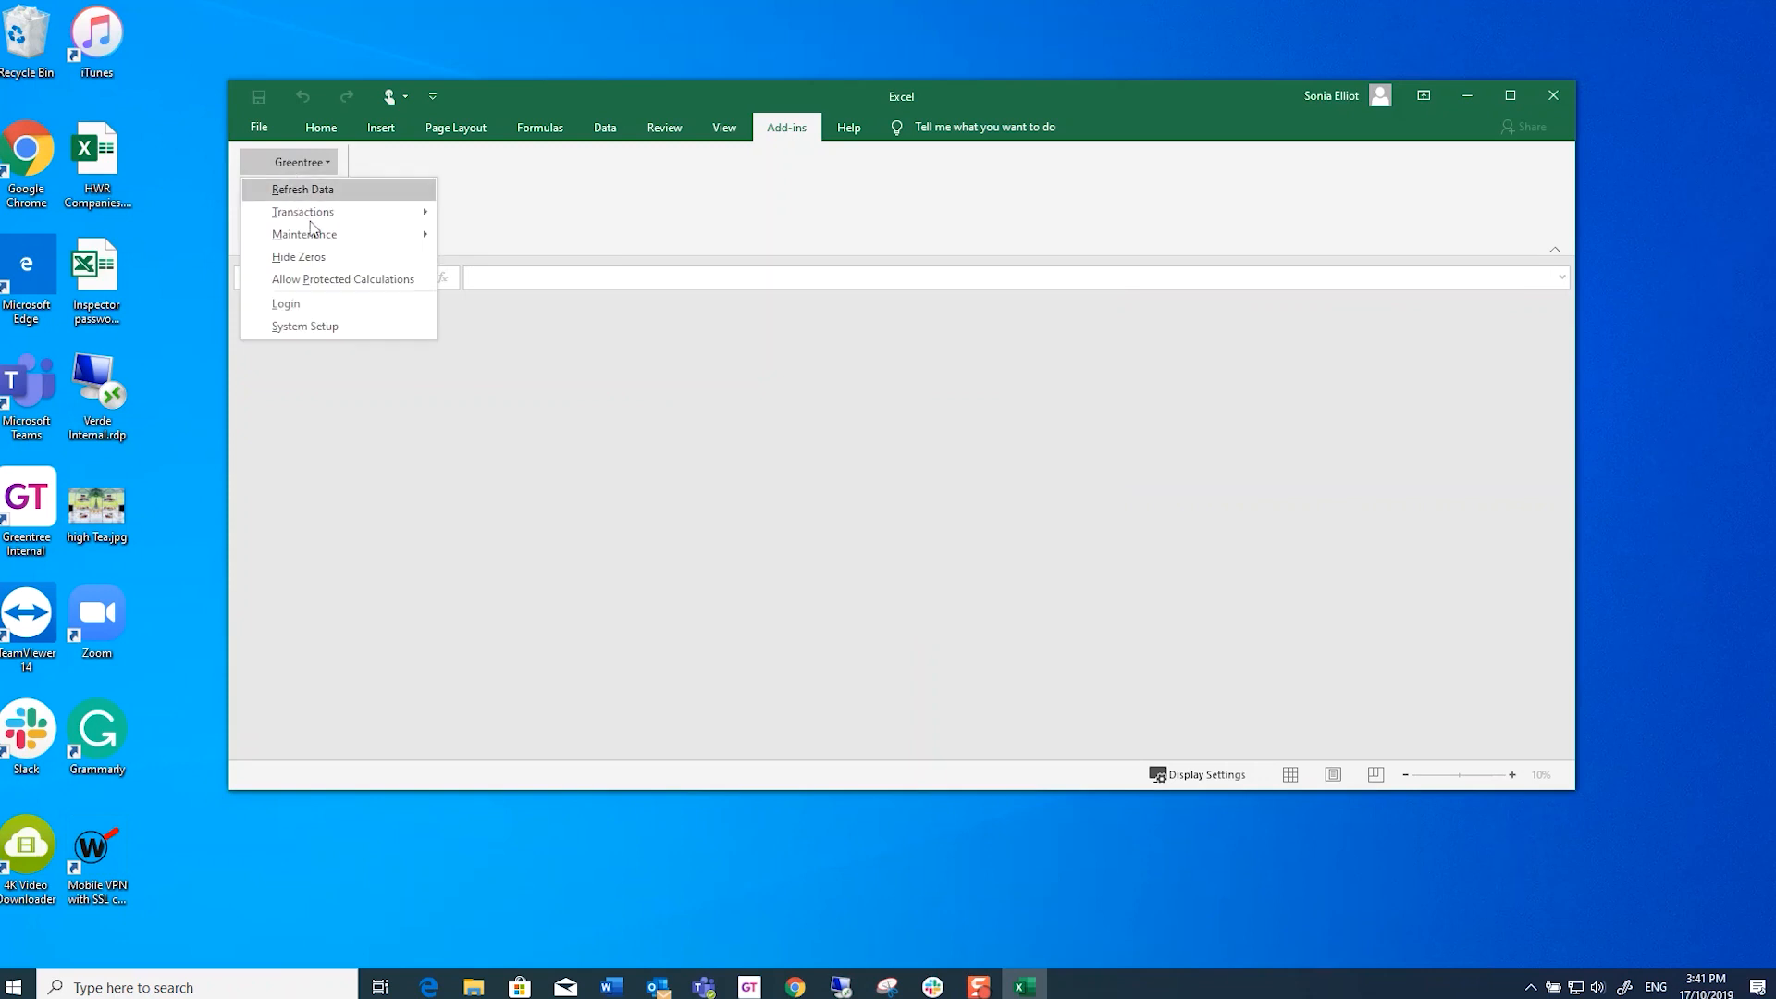
left_click(298, 311)
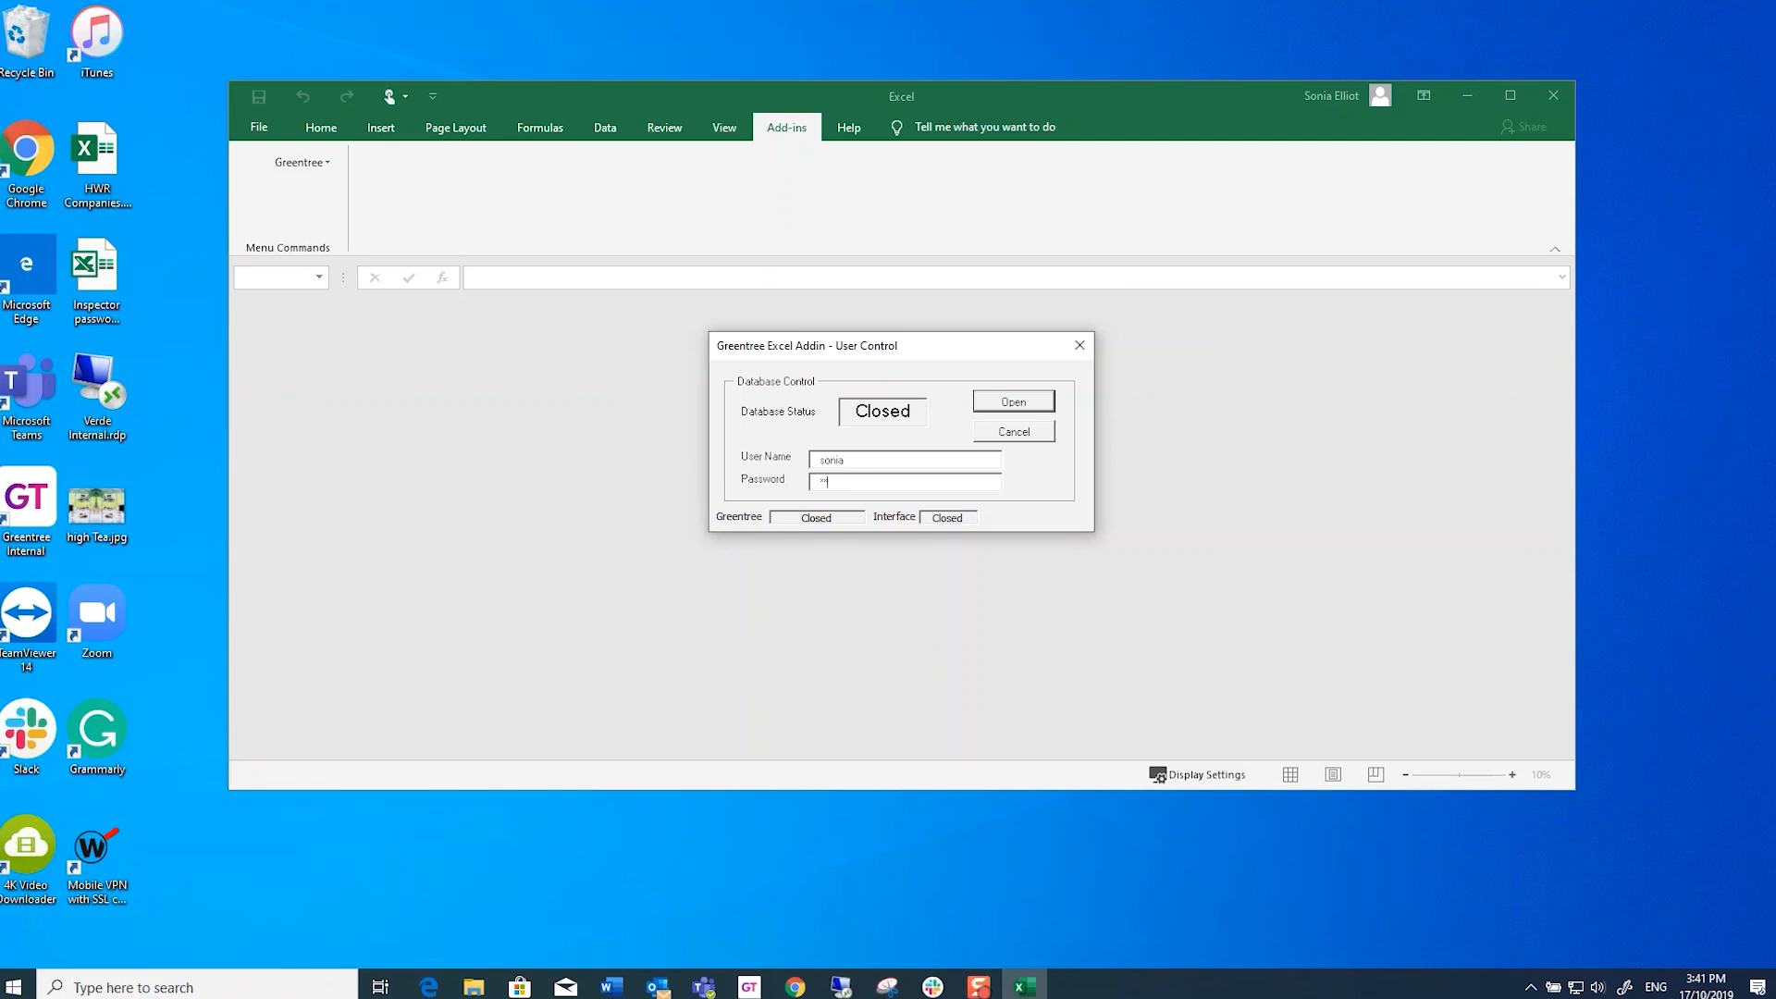
left_click(1033, 398)
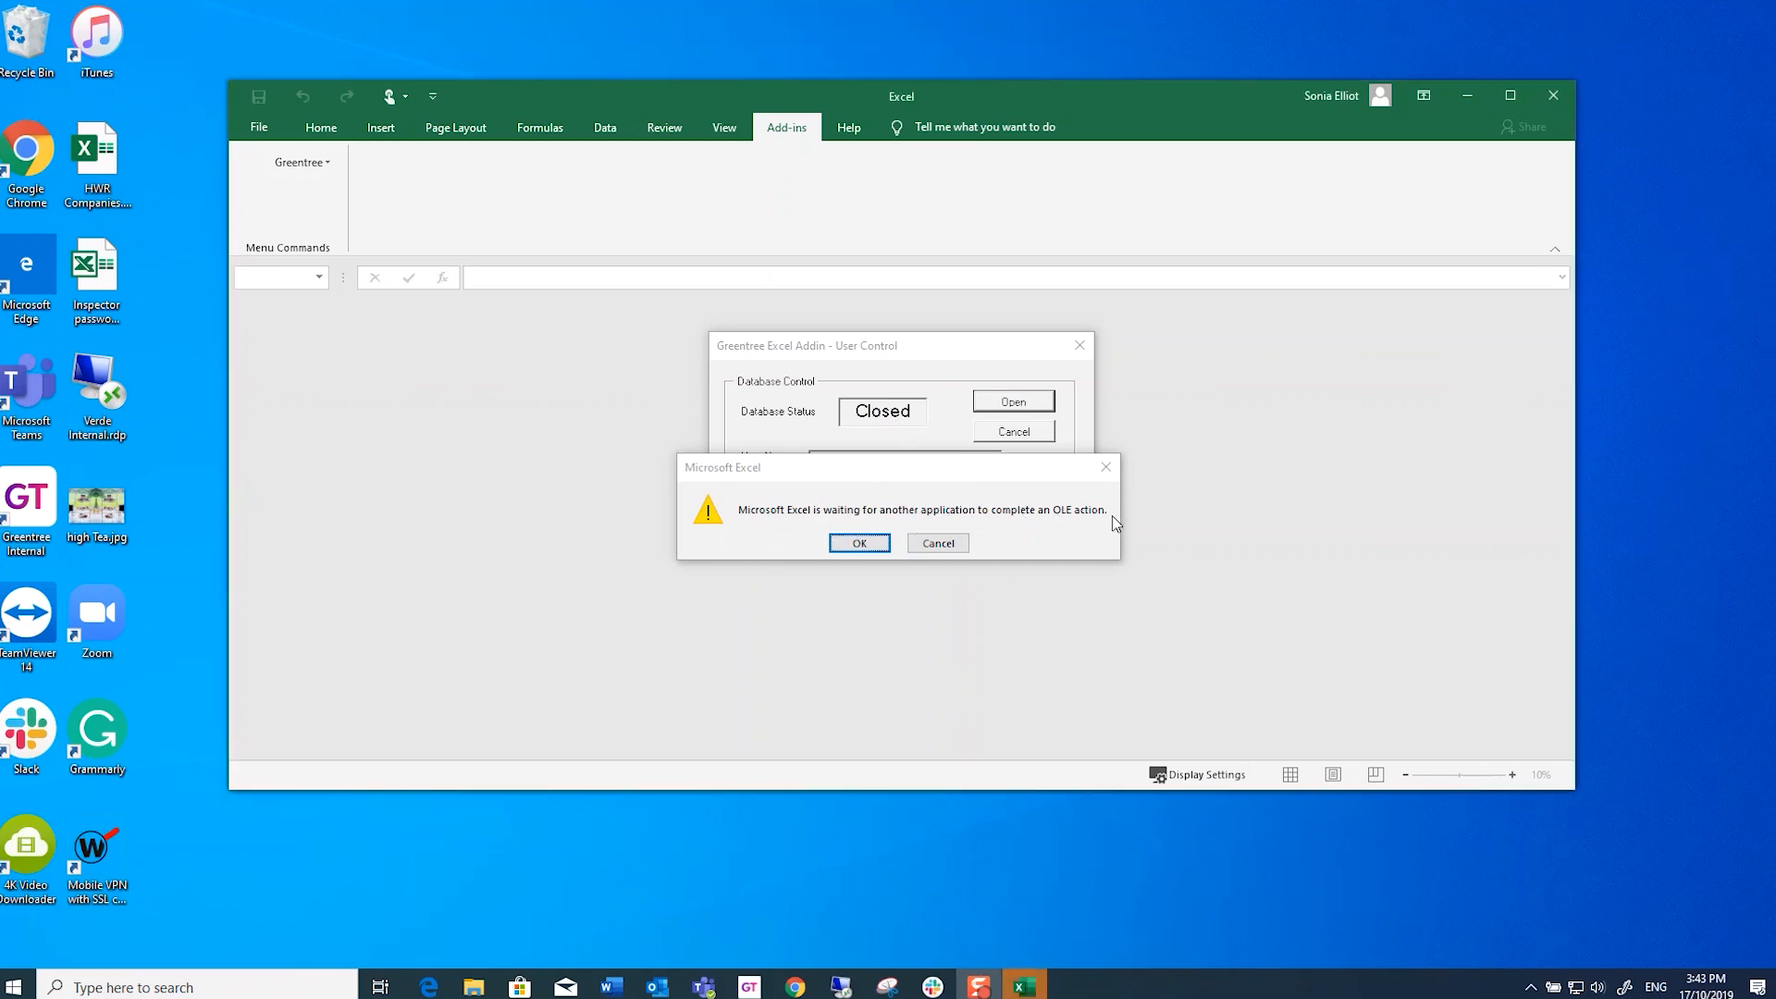
left_click(859, 544)
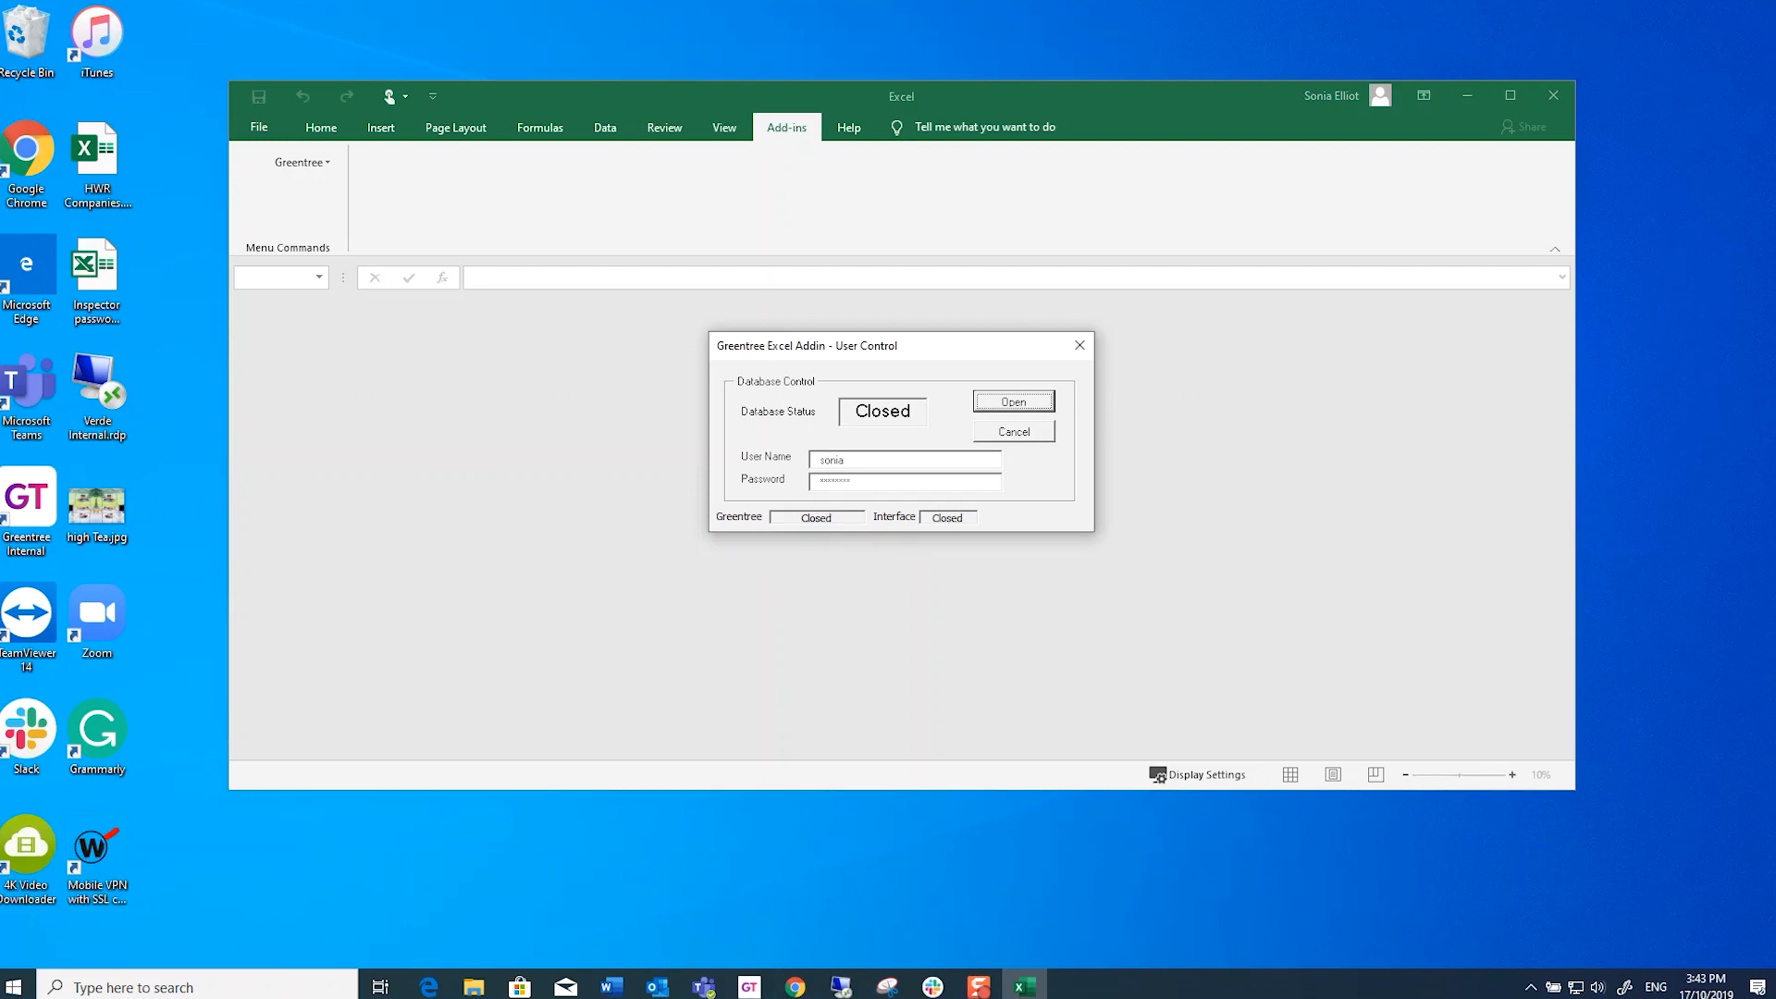